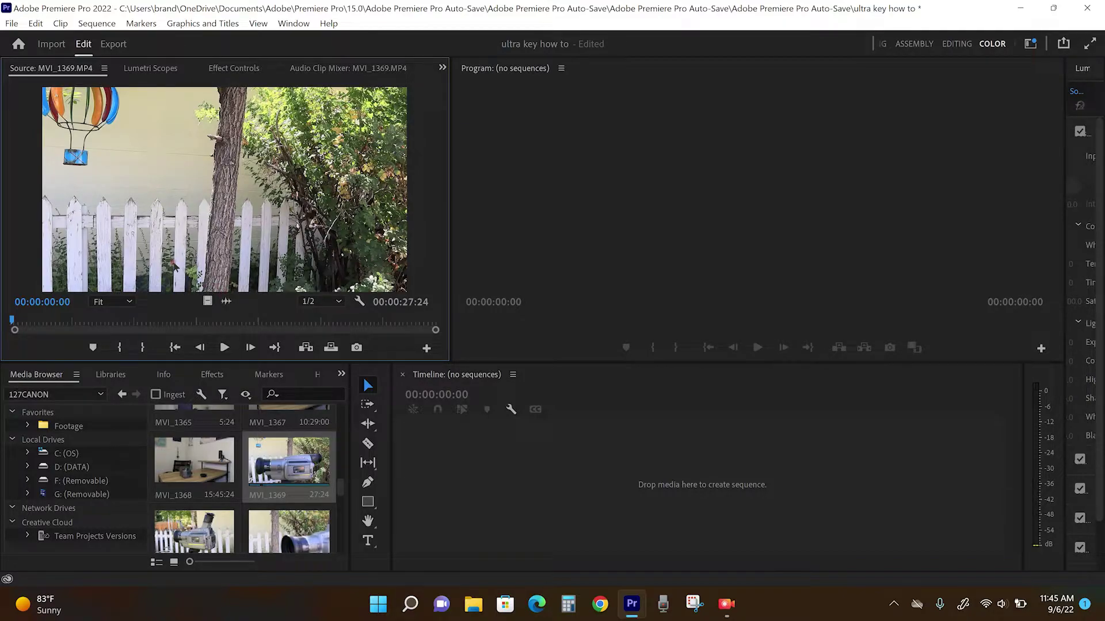
Step: Create a new sequence on the timeline from the MVI_1369.MP4 source clip
drag(176, 266, 447, 492)
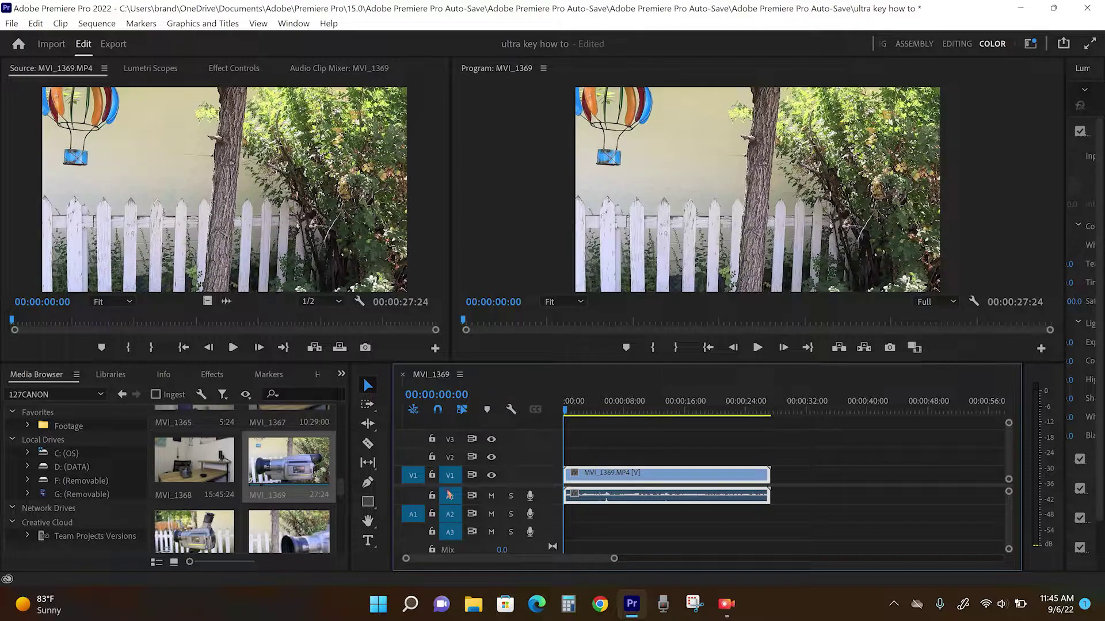
click(450, 494)
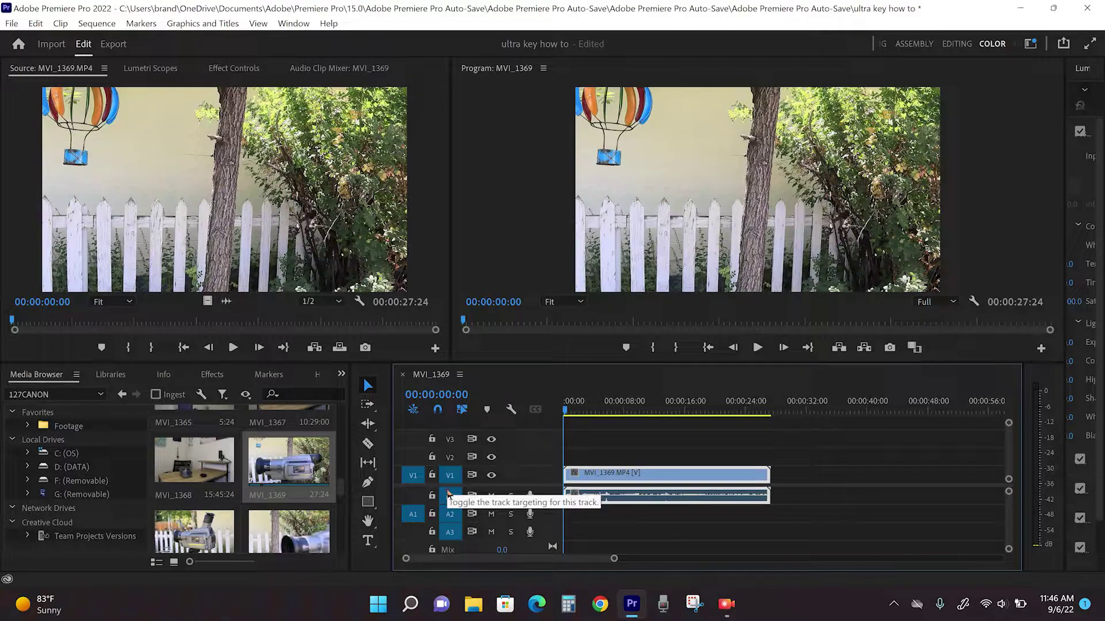
click(449, 494)
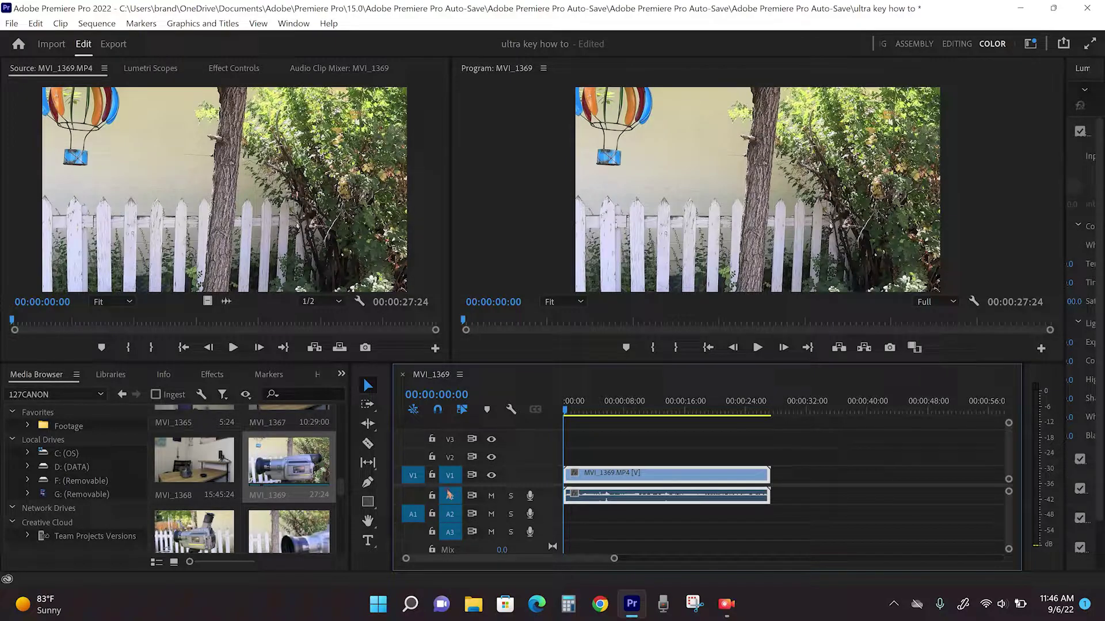
Step: Trim away the MVI_1369.MP4 footage before 00:00:21:16 and ripple delete the gap left at the sequence start
click(724, 409)
key(c)
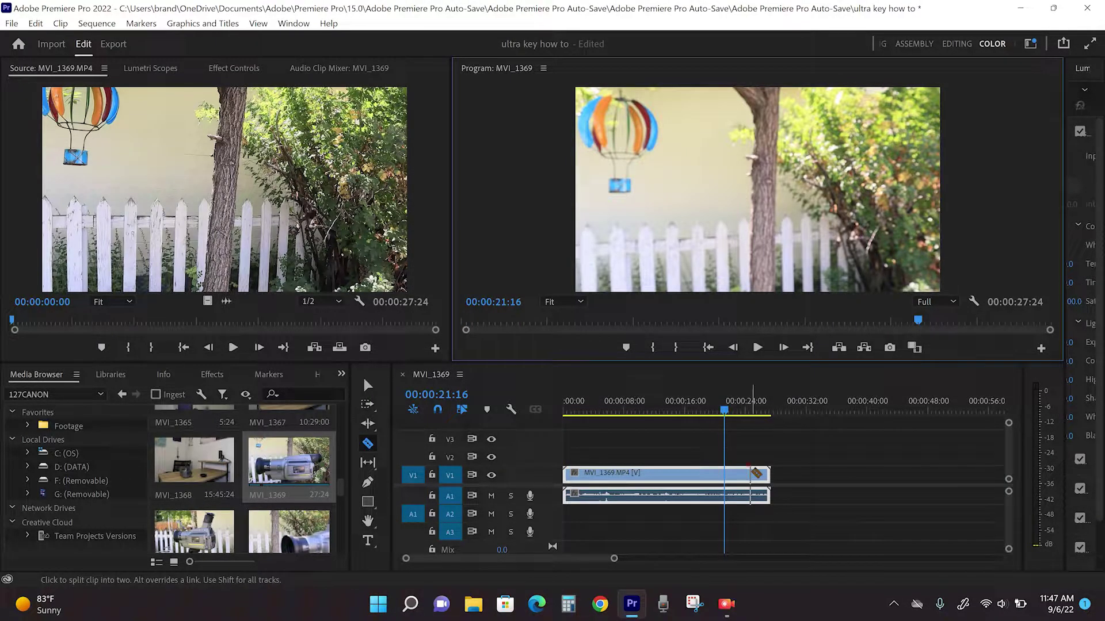
key(alt+q)
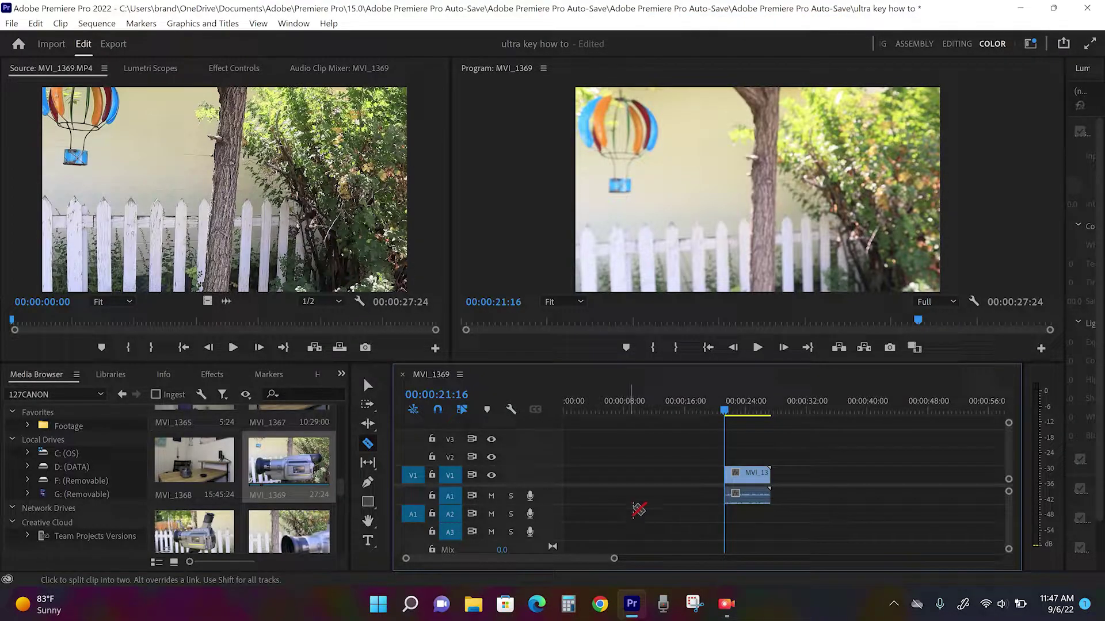
right_click(638, 482)
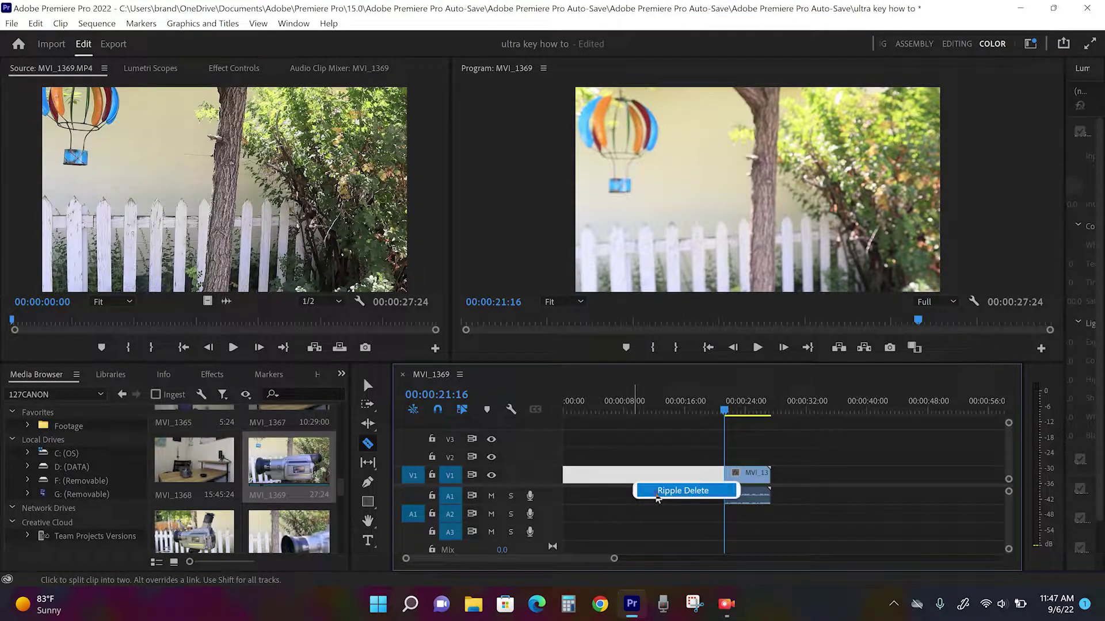
click(662, 489)
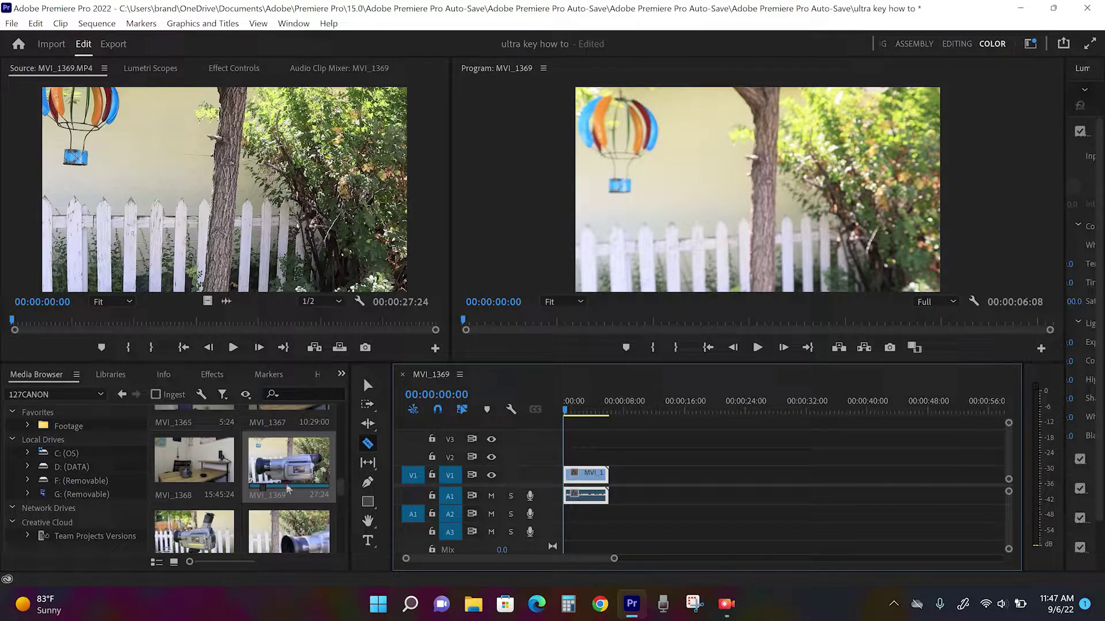
Step: Add the MVI_1370.MP4 clip to the timeline directly after the trimmed MVI_1369.MP4 clip
scroll(340, 536, down, 5)
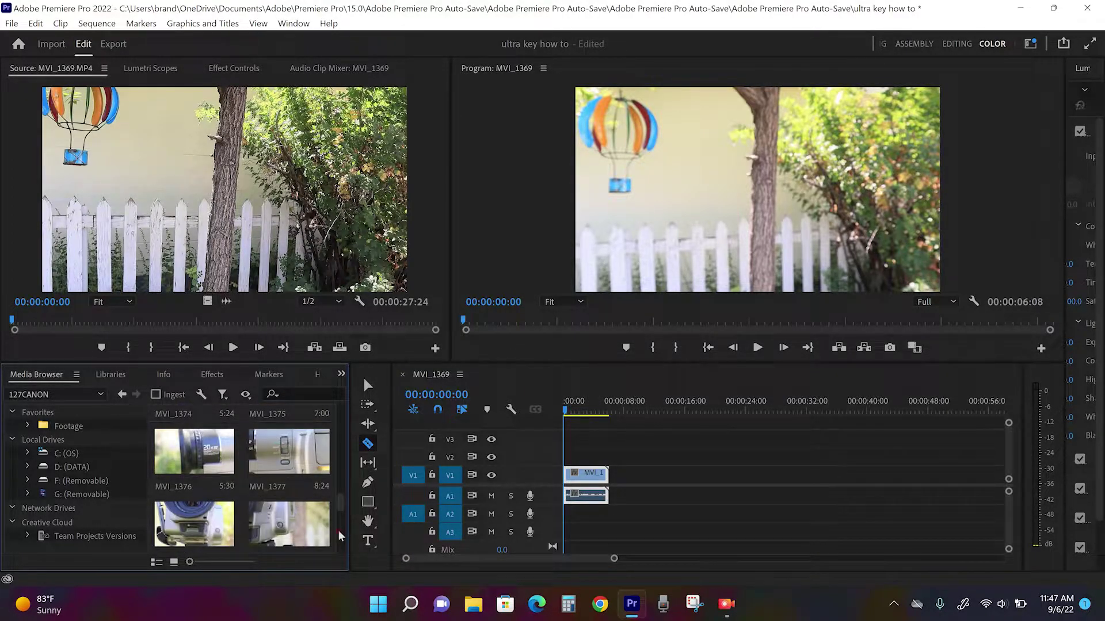
scroll(242, 489, up, 5)
double_click(194, 529)
drag(315, 261, 602, 476)
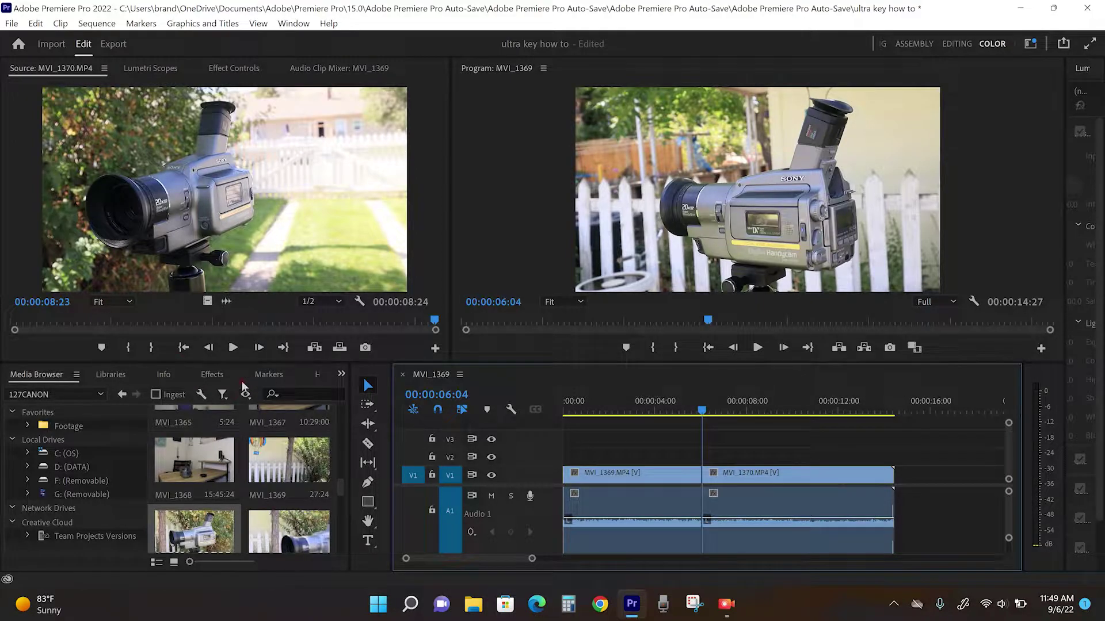
Step: Apply the Ultra Key video effect to the MVI_1369.MP4 clip and move its video up to track V2
click(212, 379)
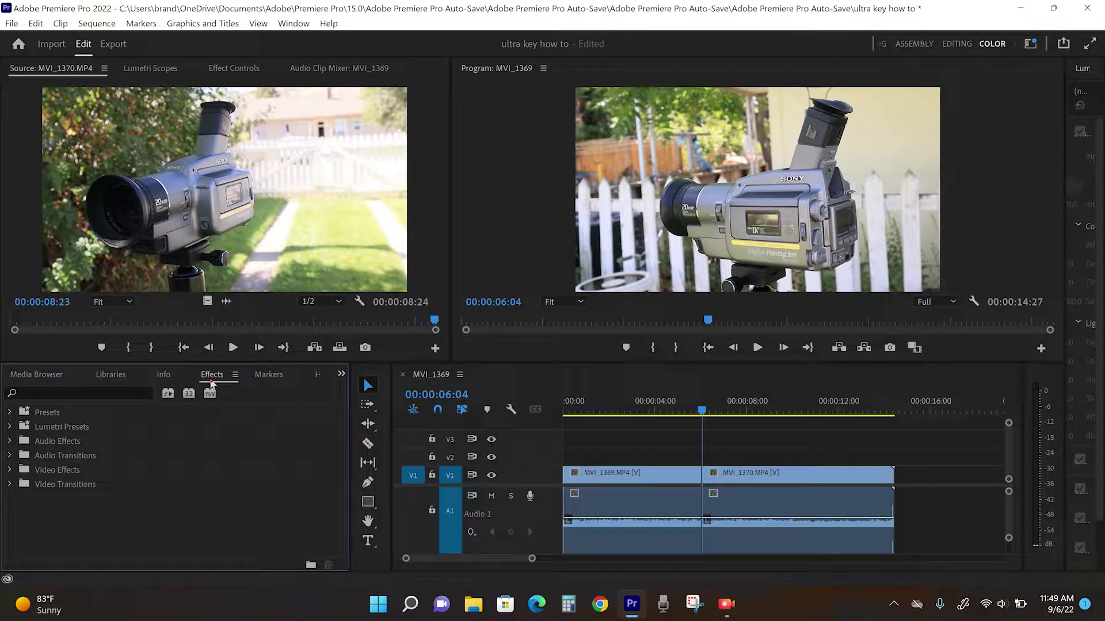
click(69, 394)
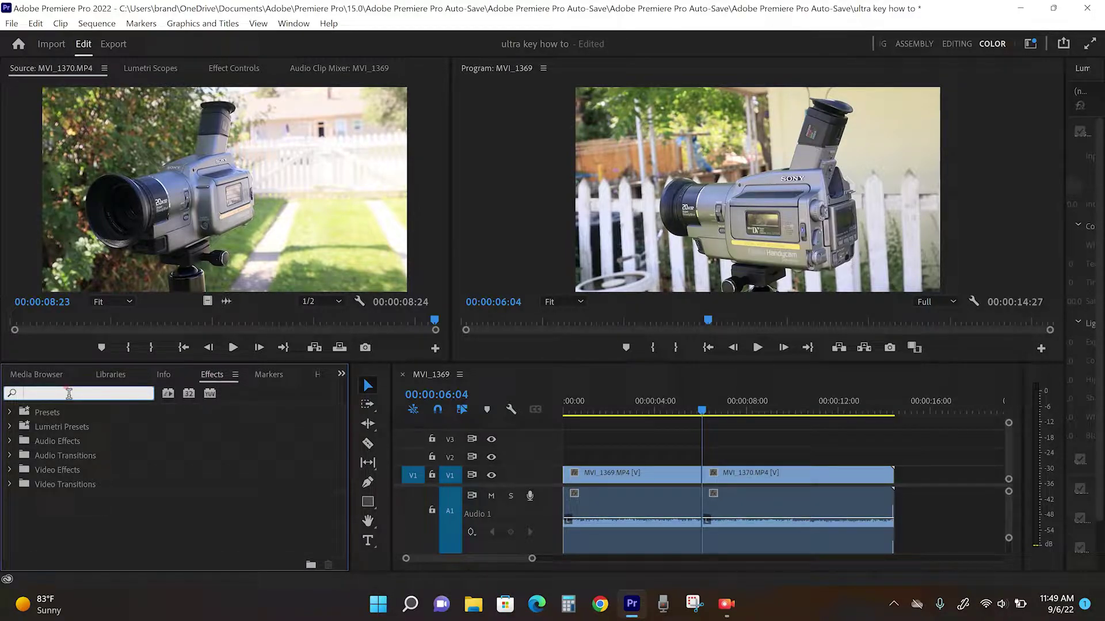
text(ultra)
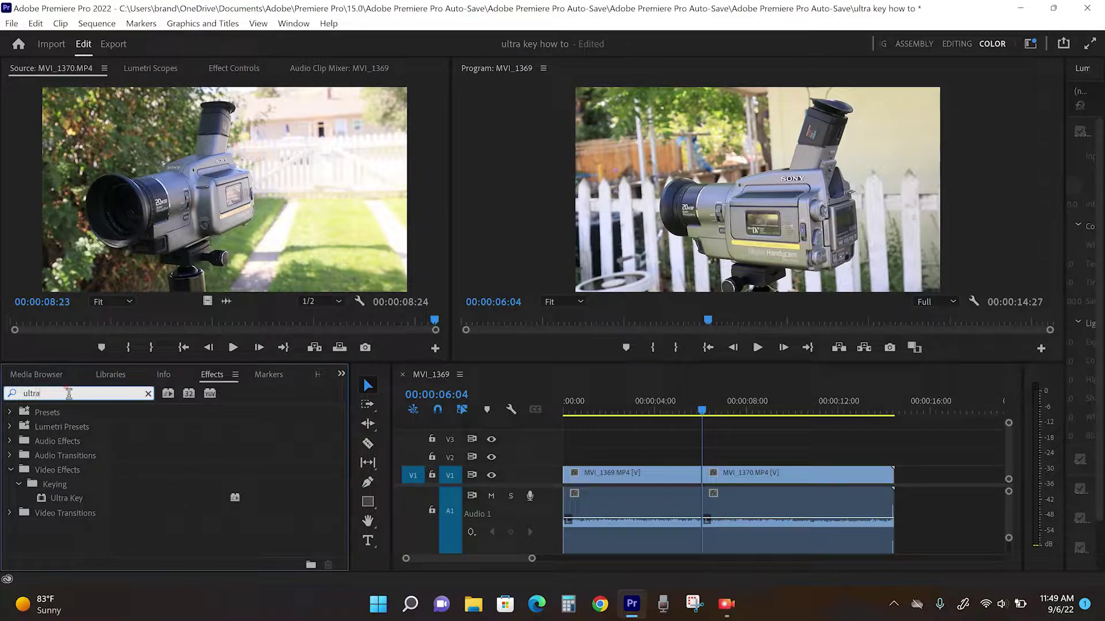
text( key)
drag(57, 498, 638, 476)
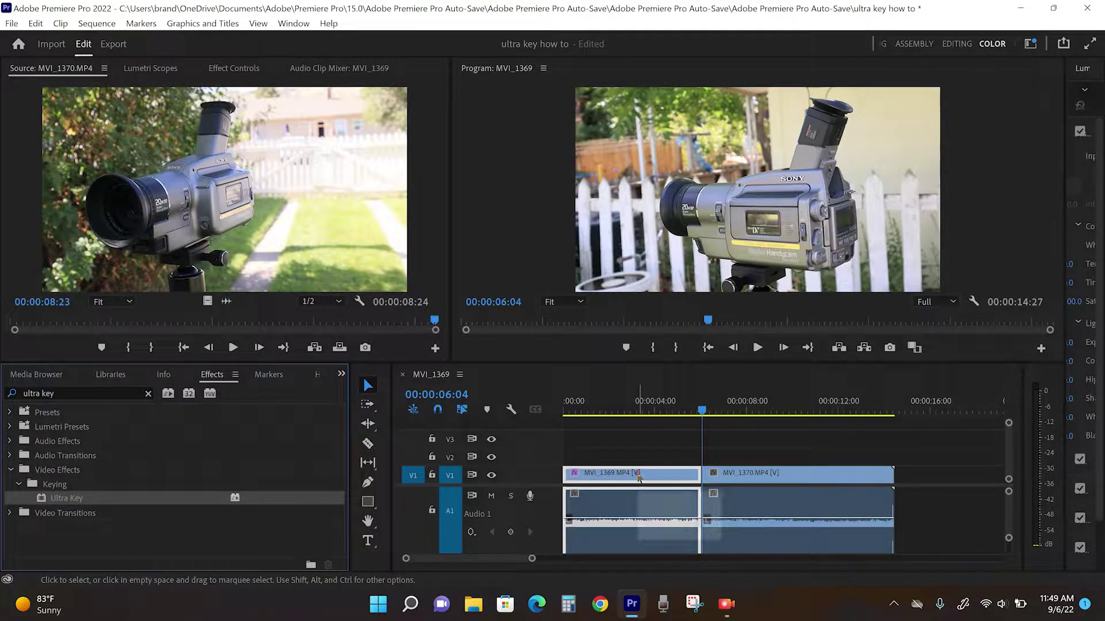
click(613, 410)
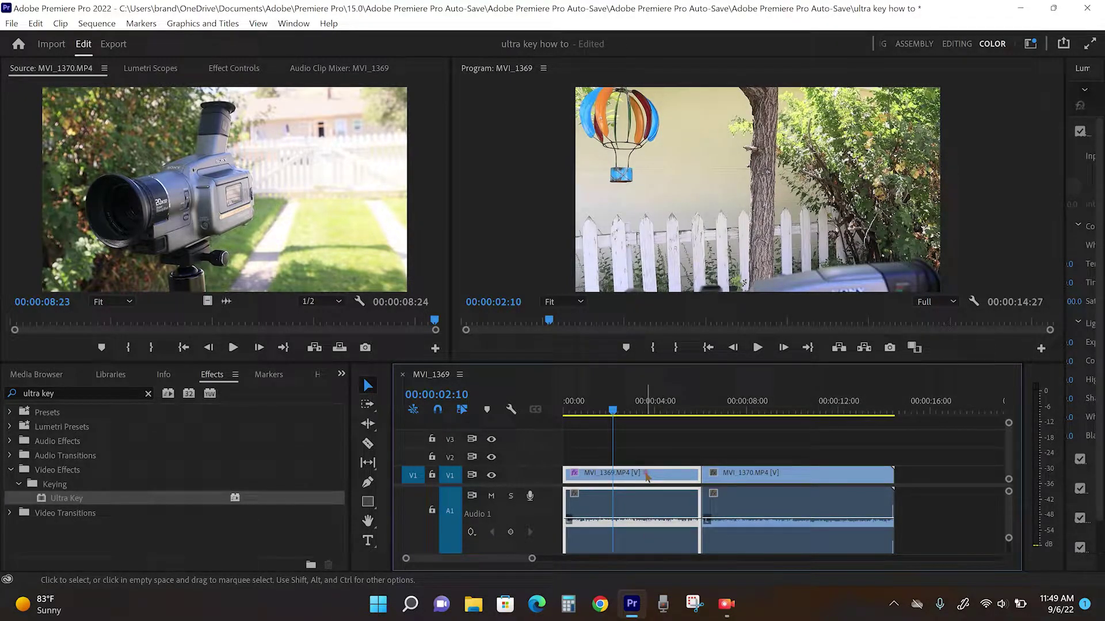
drag(655, 477, 644, 460)
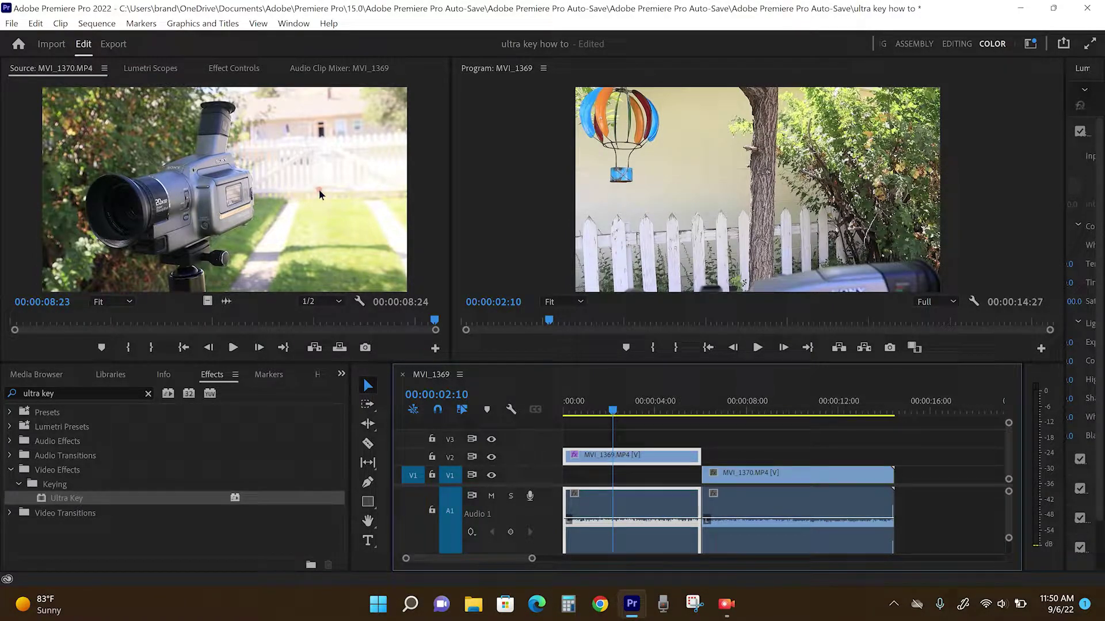
Step: Sample the cream wall in the picture as the Ultra Key color and change the effect's Setting to Aggressive
click(233, 69)
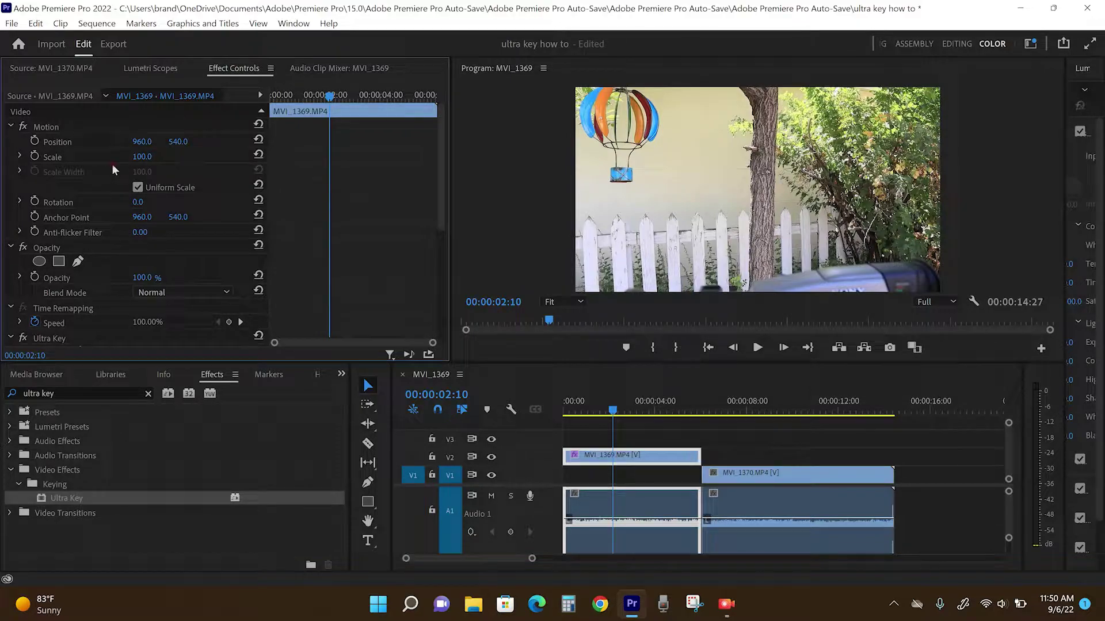
scroll(112, 164, down, 5)
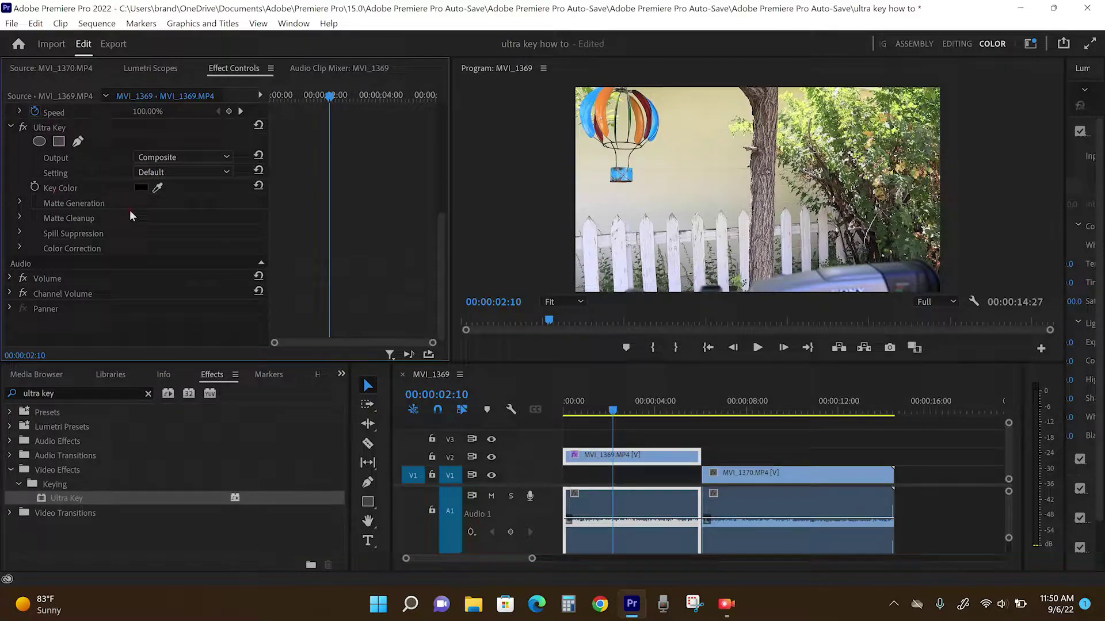
click(157, 189)
click(591, 269)
mouse_move(677, 221)
mouse_down()
mouse_move(689, 166)
mouse_move(687, 193)
mouse_move(709, 168)
mouse_move(674, 159)
mouse_move(691, 184)
mouse_up()
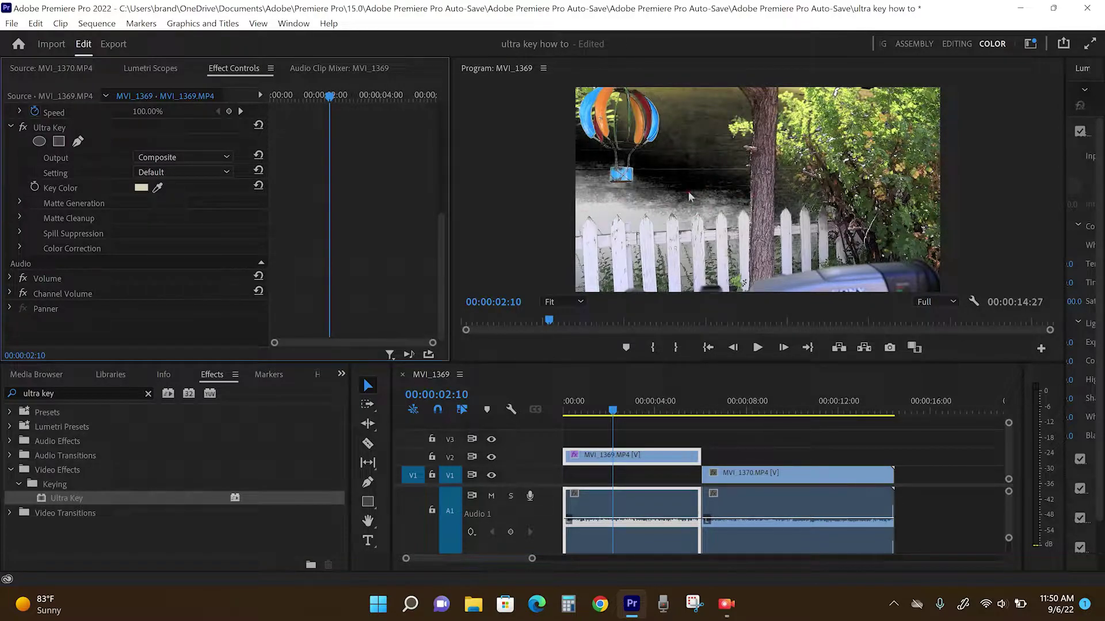
click(226, 172)
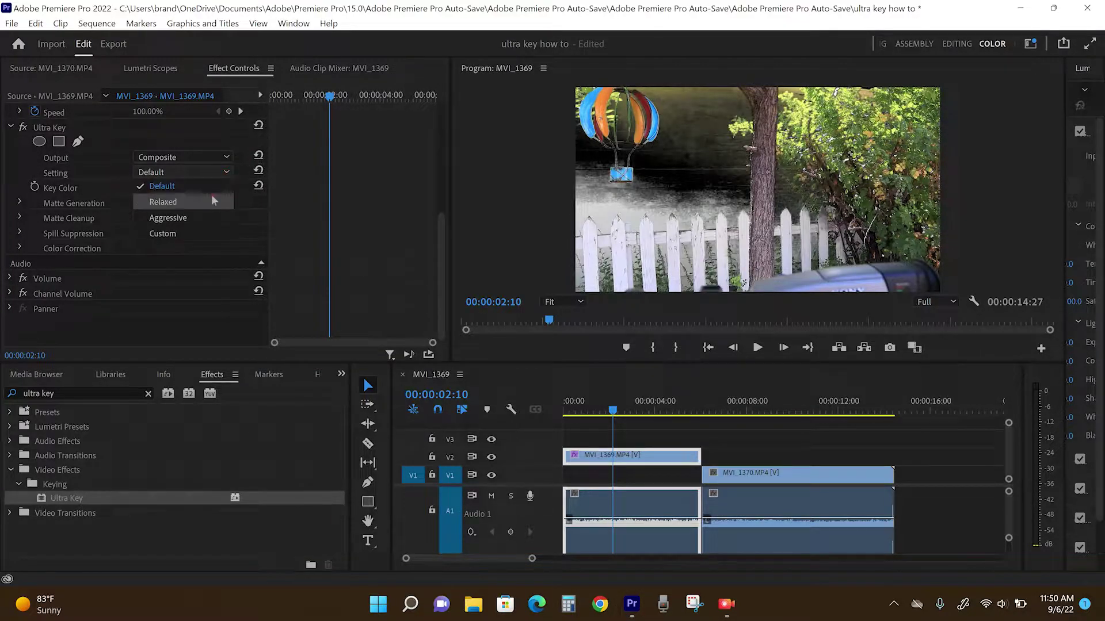
click(211, 219)
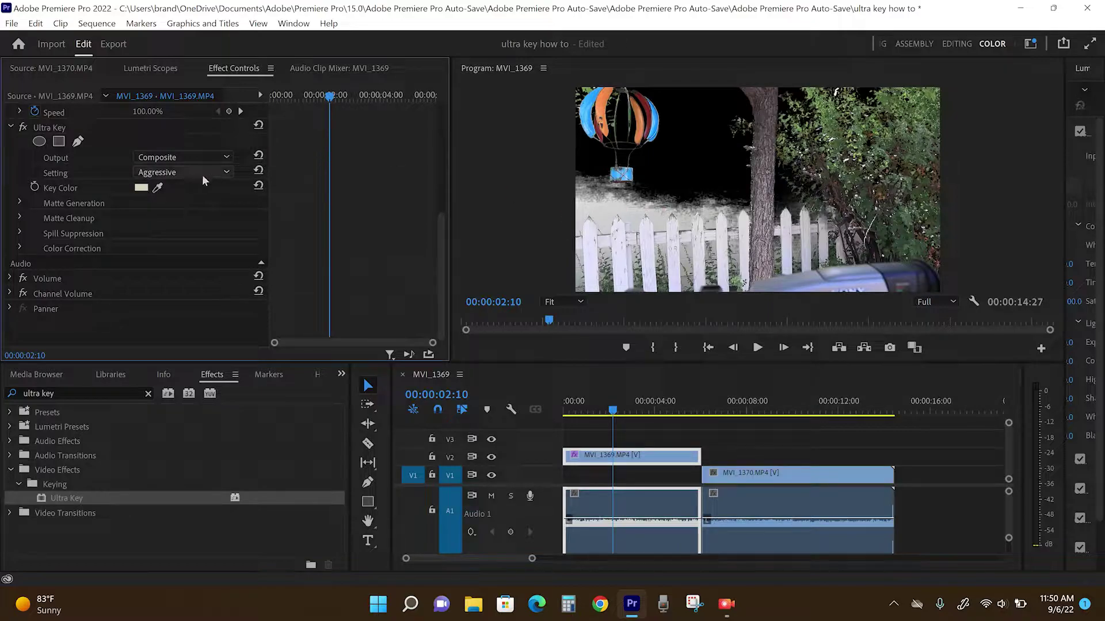
Step: Set the Ultra Key Matte Generation Transparency to 60
click(19, 203)
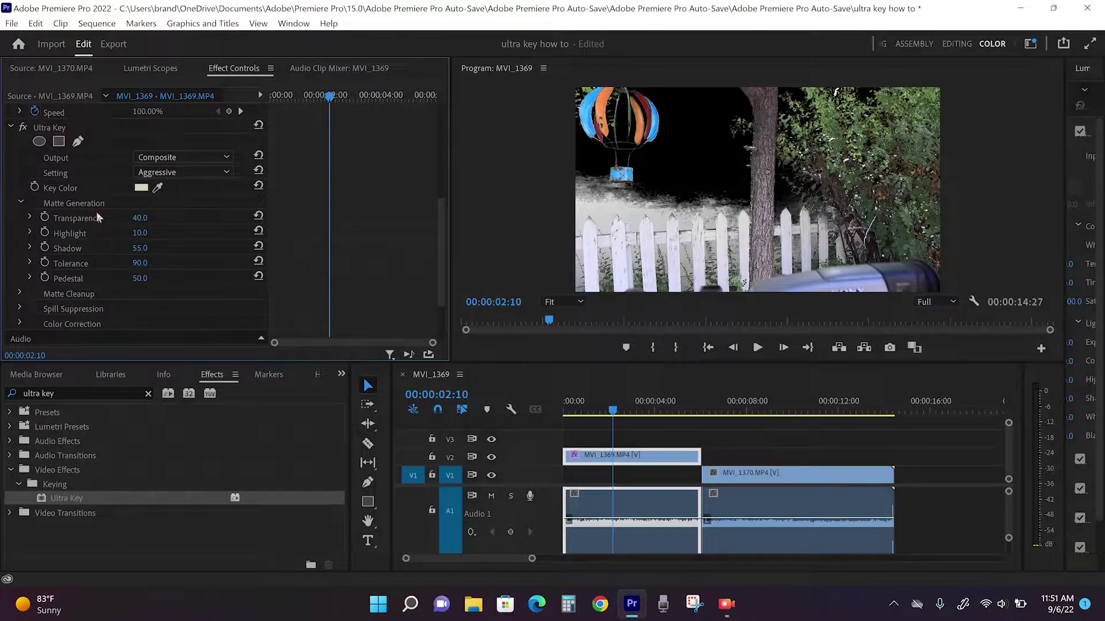
click(136, 216)
drag(142, 222, 142, 222)
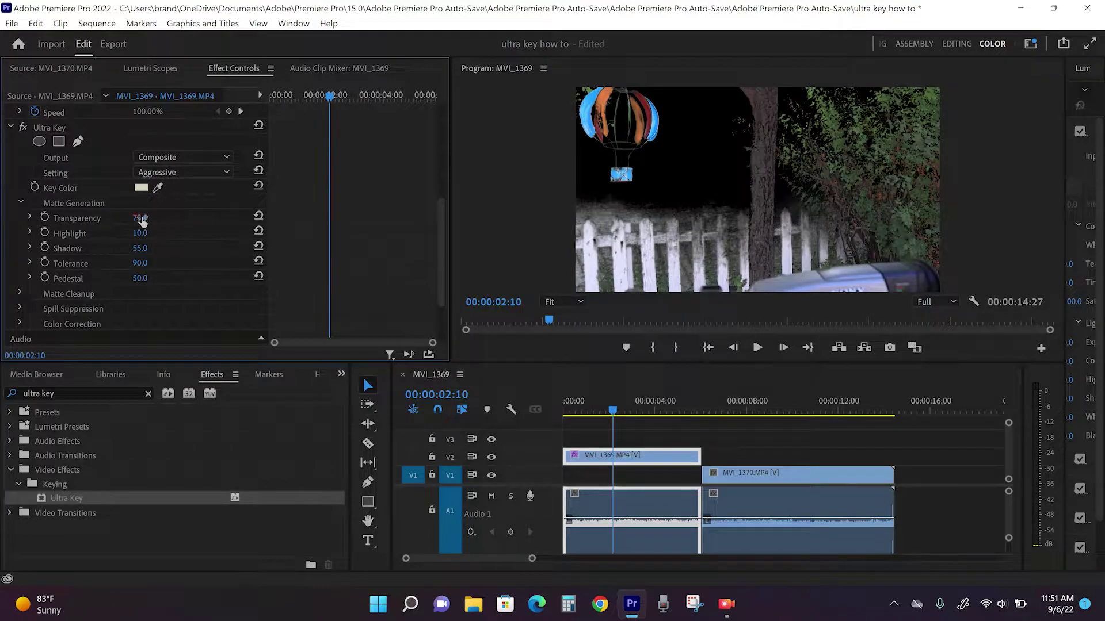
drag(142, 222, 143, 222)
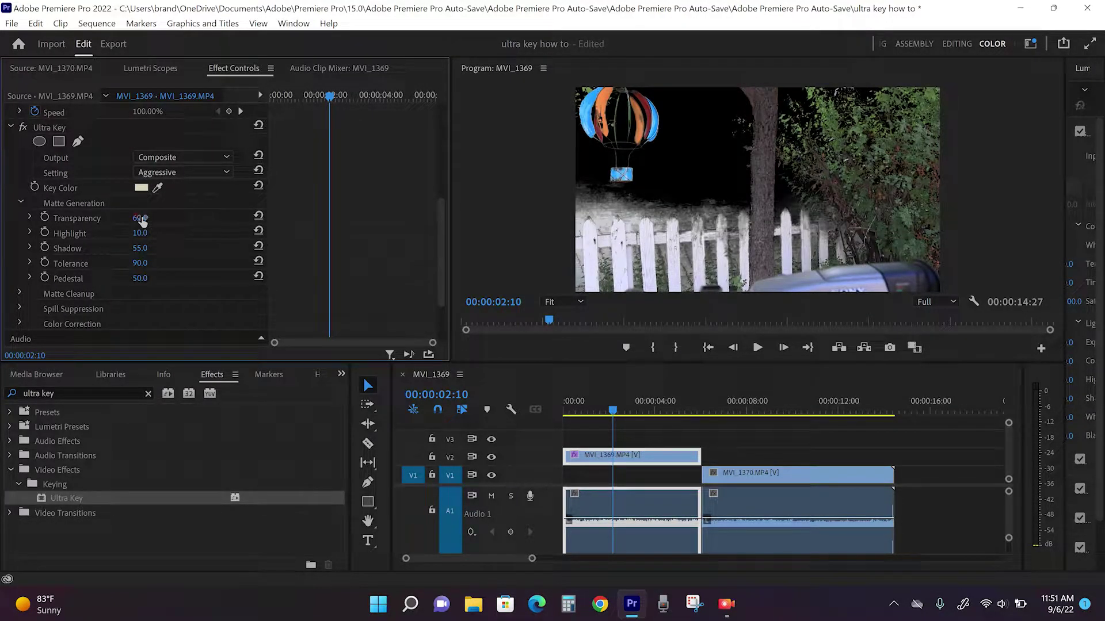
drag(142, 223, 152, 219)
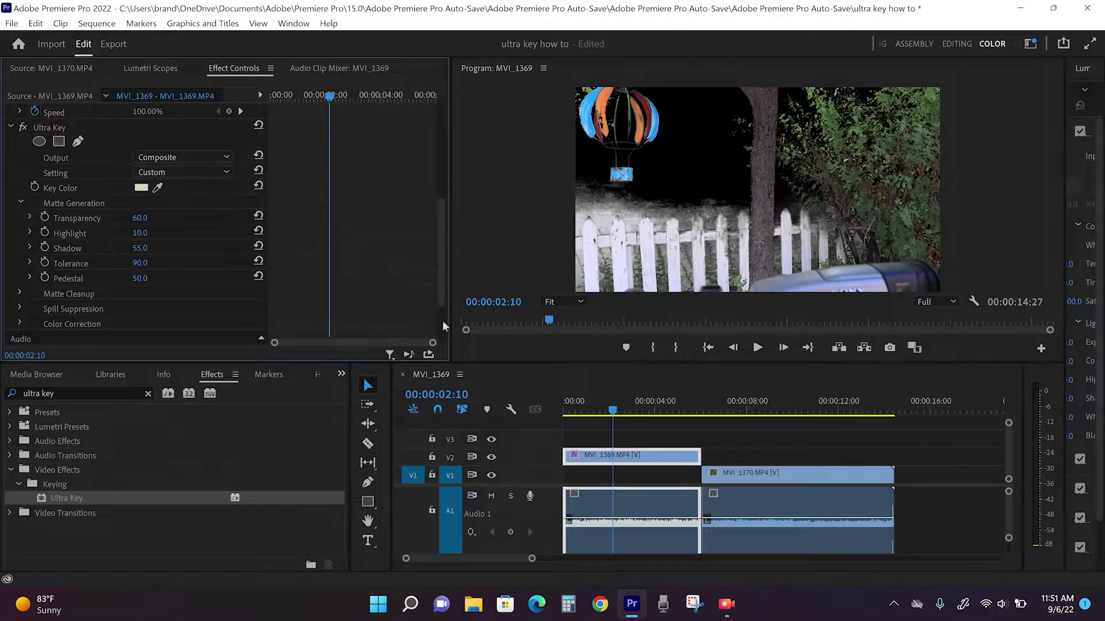
Step: Place the marked section of THSN1494.MP4 from the F: drive, video only, on track V1 beneath the start of the keyed clip
click(50, 373)
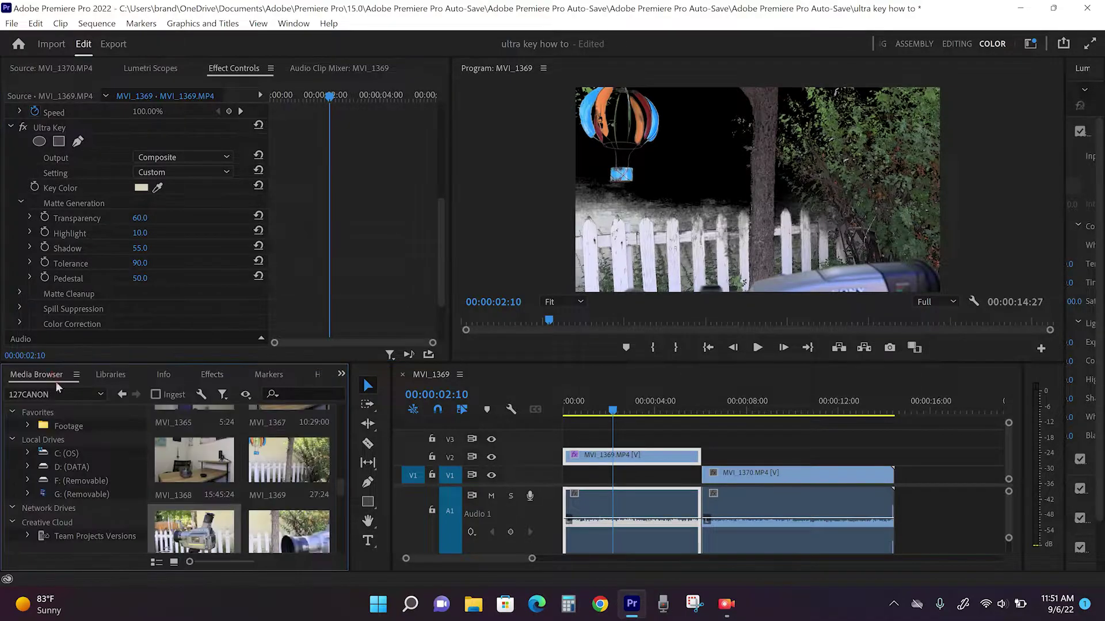
click(73, 482)
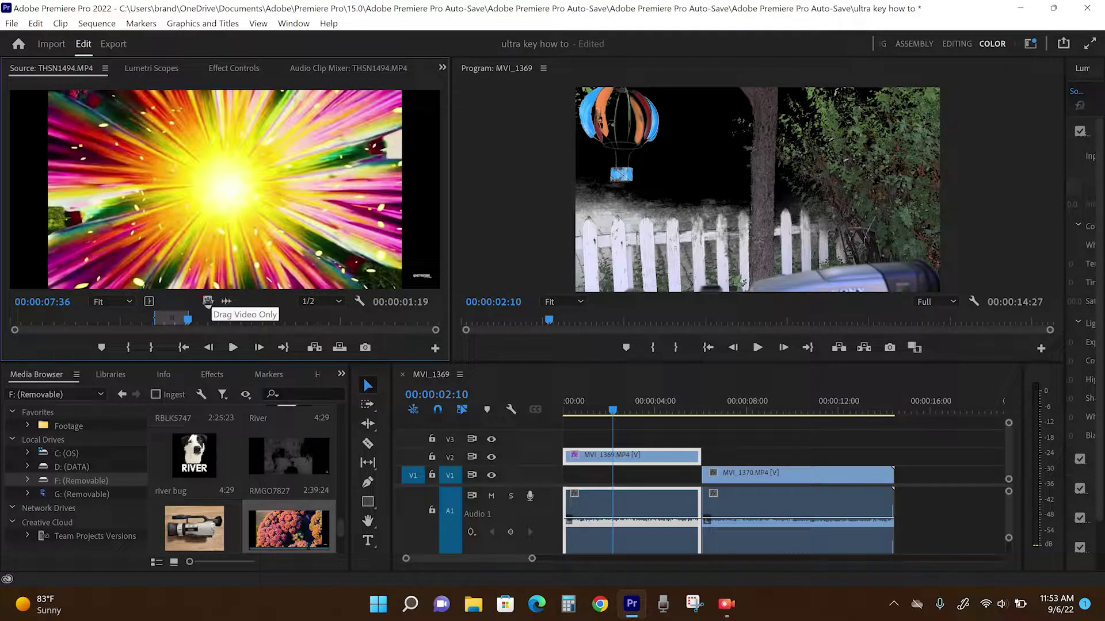
drag(305, 343, 574, 485)
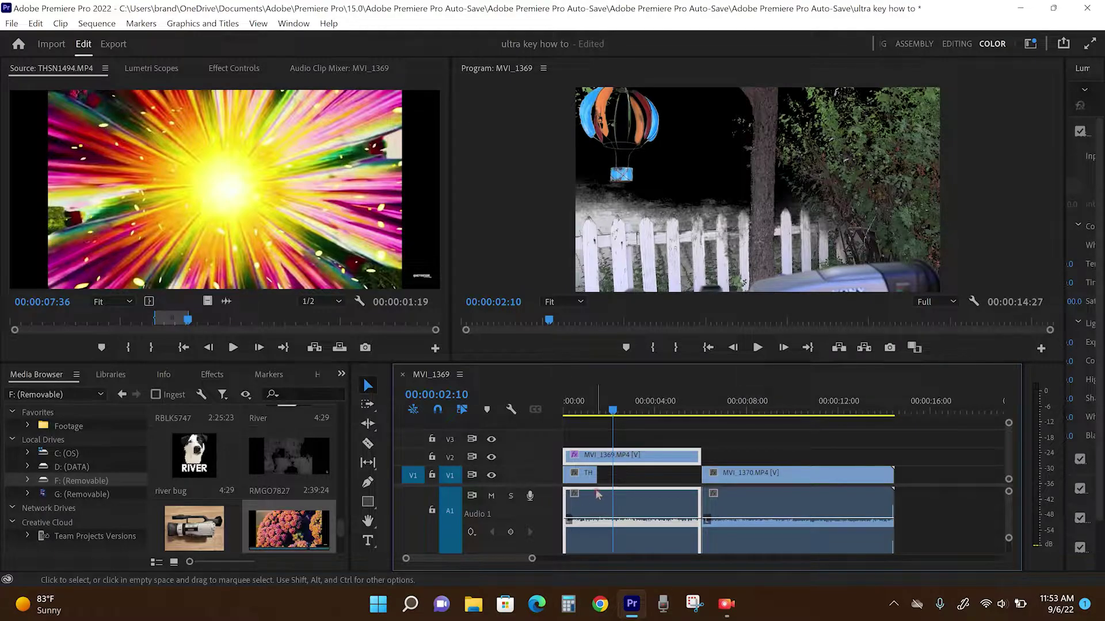
Step: Slow the THSN1494.MP4 clip to 50% speed and shift it beneath the middle of the MVI_1369.MP4 clip
mouse_move(595, 476)
mouse_down()
mouse_move(609, 475)
mouse_move(597, 473)
mouse_up()
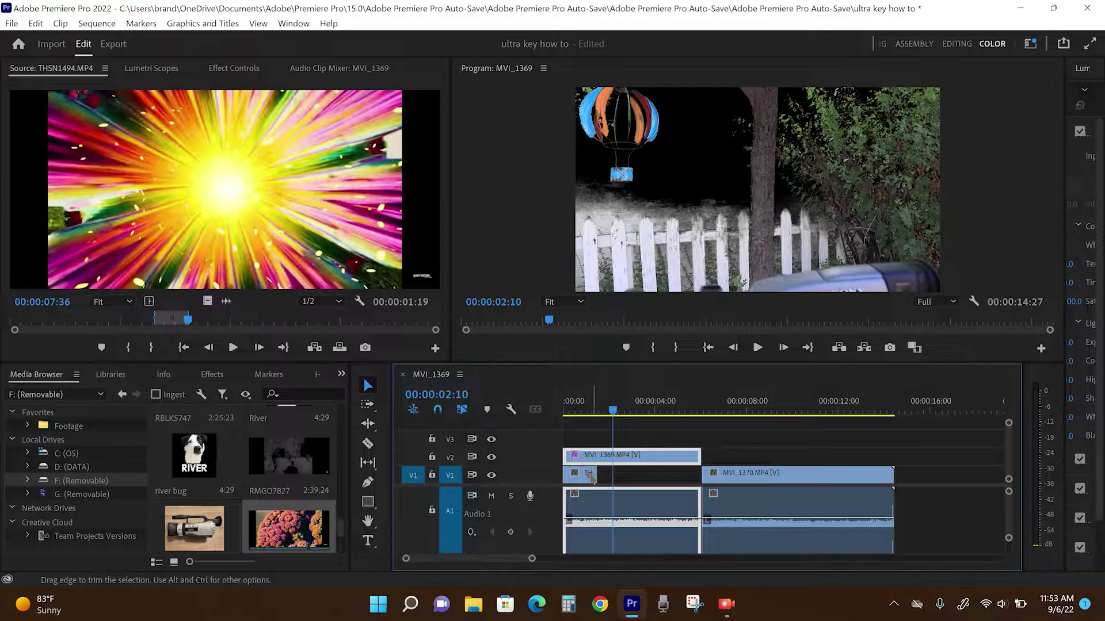
right_click(585, 476)
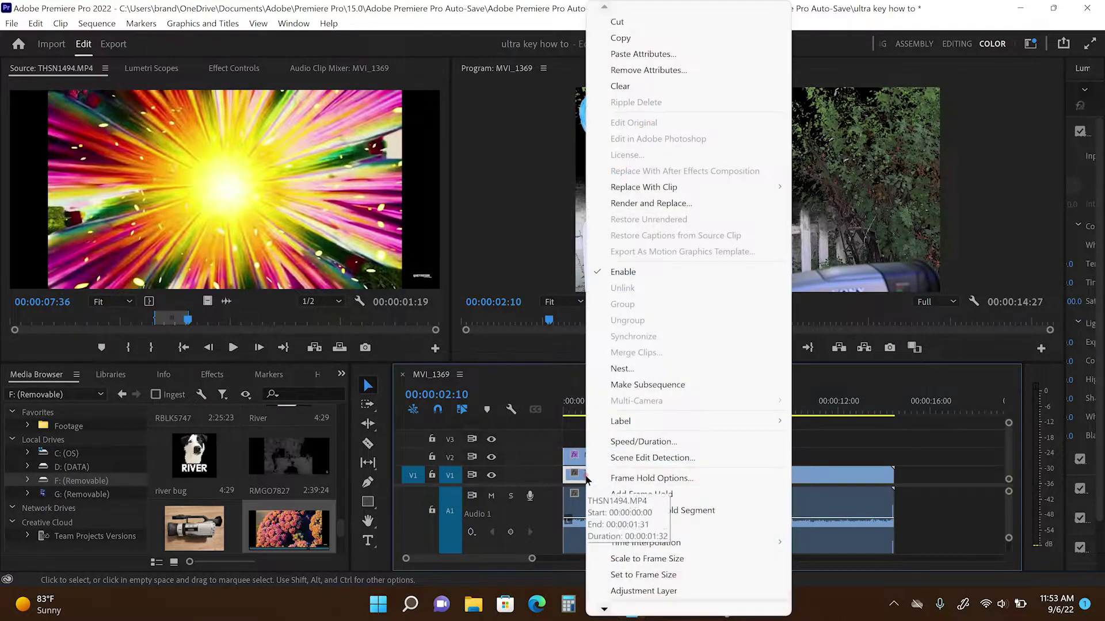
click(631, 441)
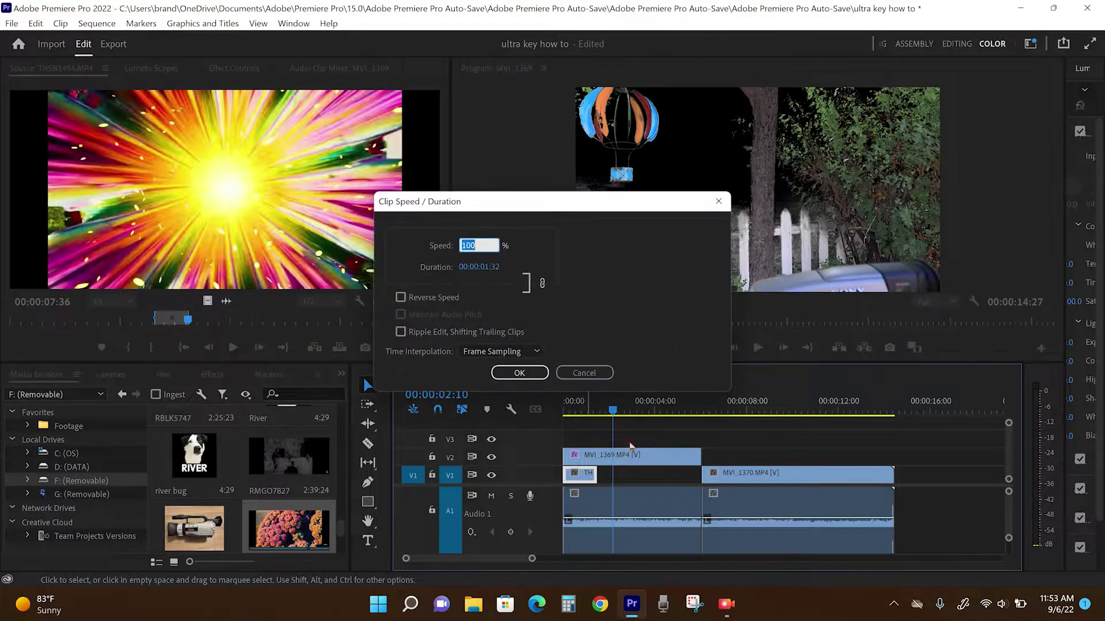
text(5)
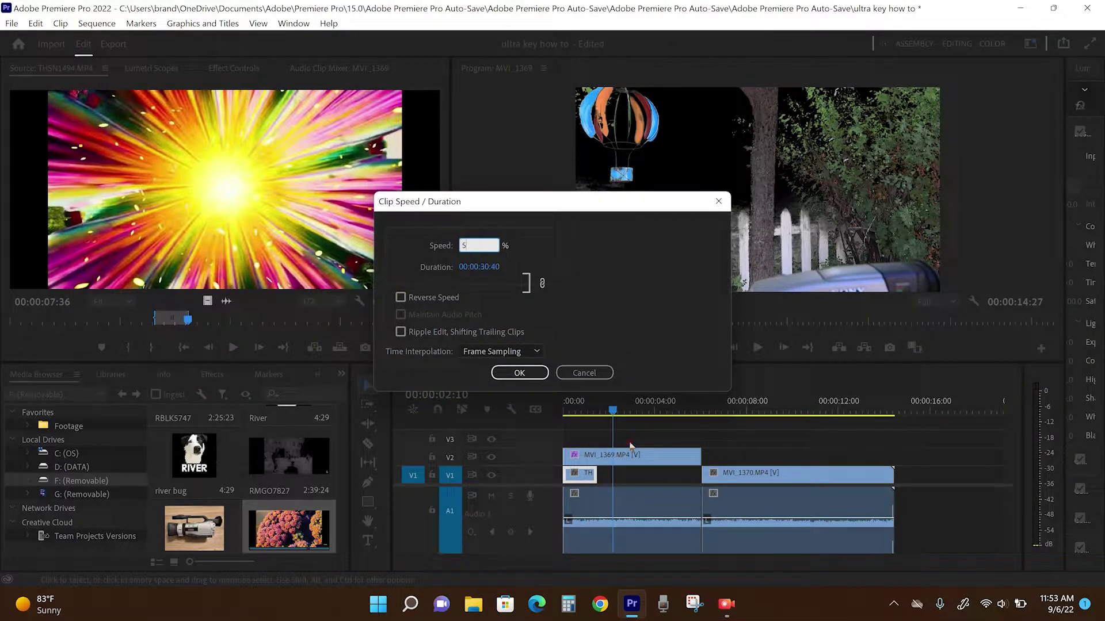
text(0)
key(Return)
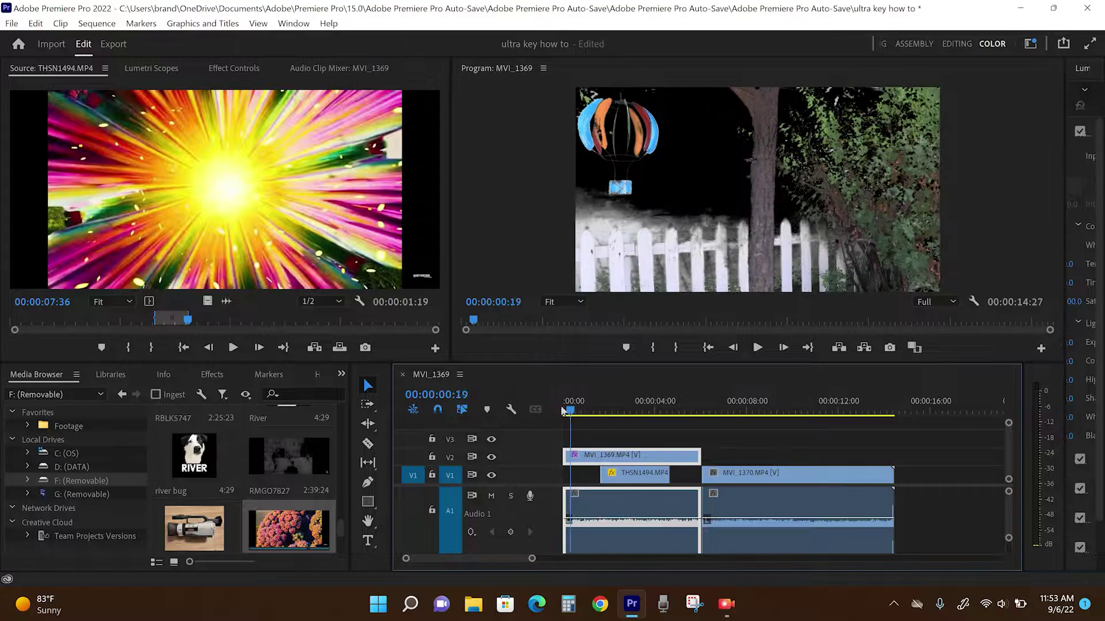
Step: Play back the sequence to check the psychedelic background clip showing through the keyed wall
key(space)
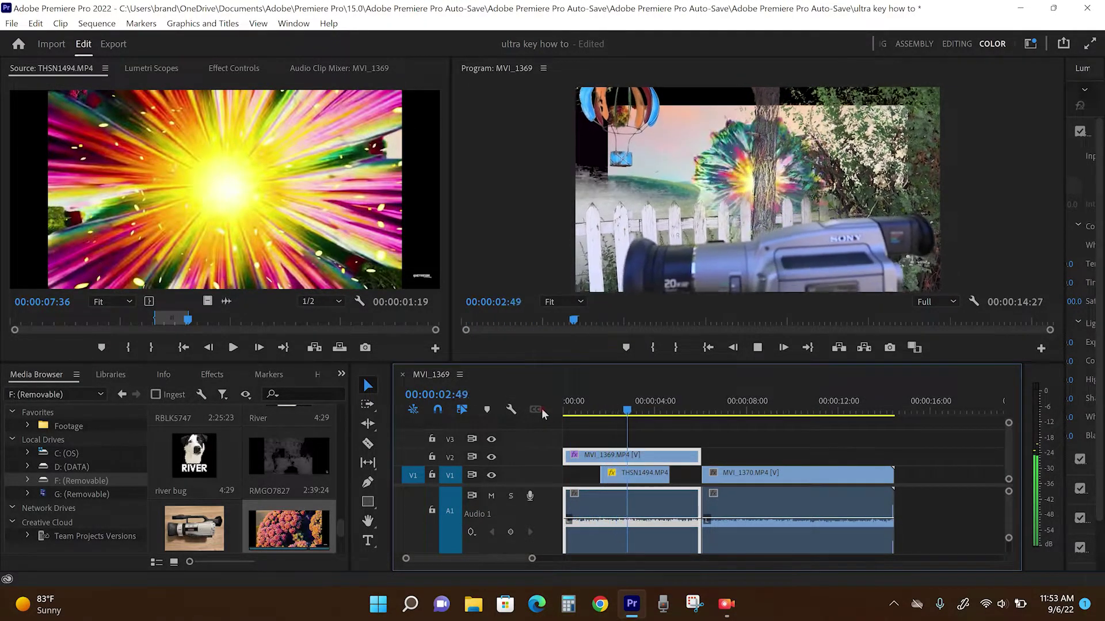
key(space)
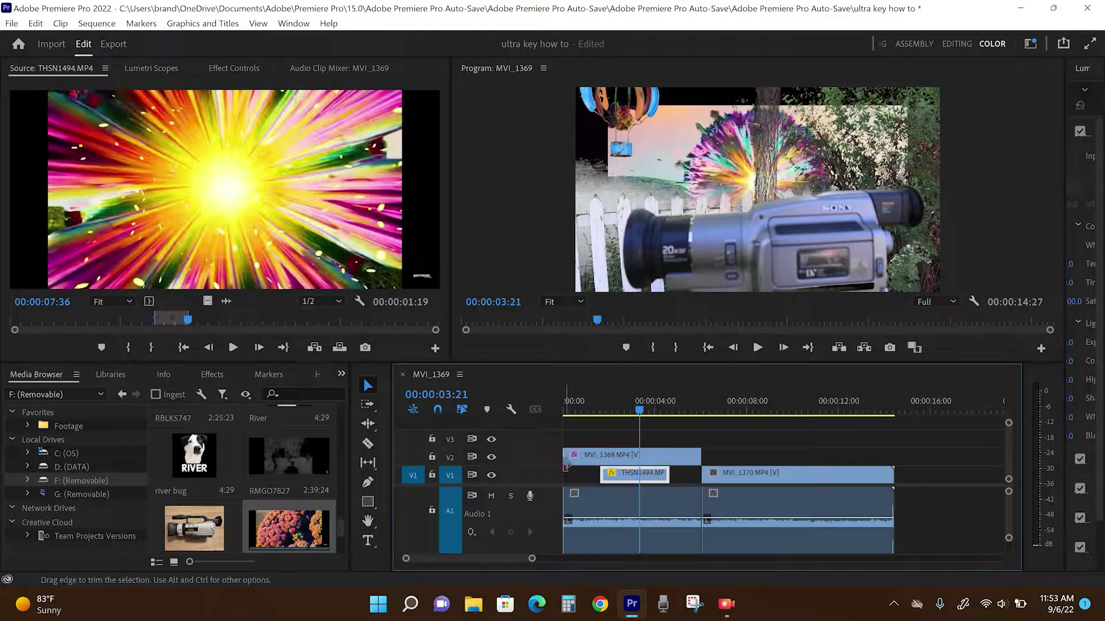
click(590, 410)
key(space)
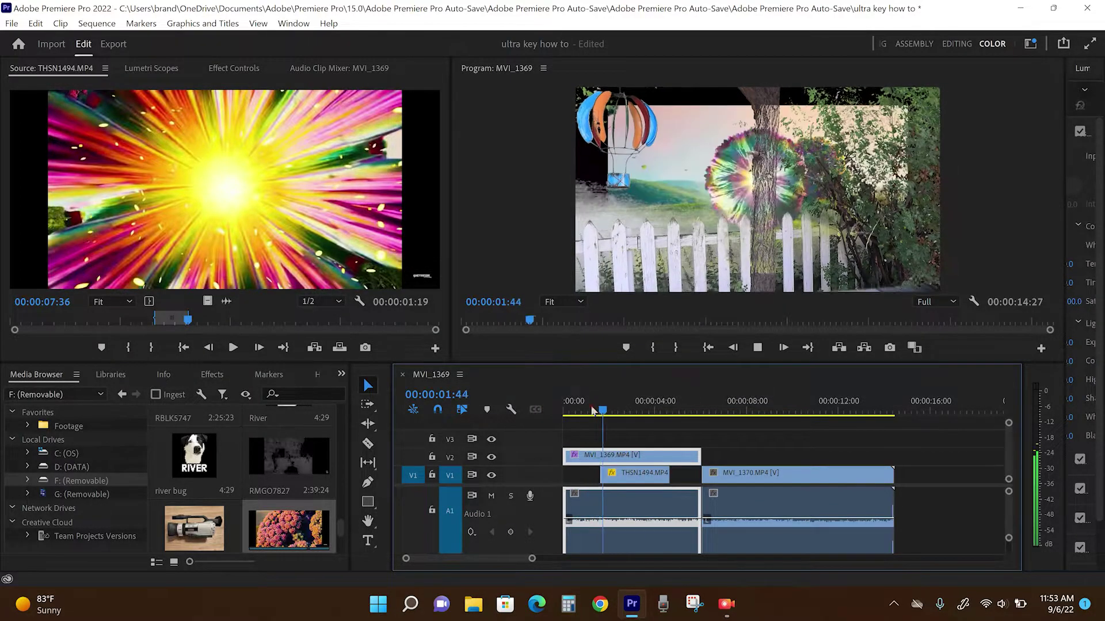
Step: Enlarge the THSN1494.MP4 clip to a scale of 127.2 so it fills the frame, temporarily raising it to track V3 and returning it to V1
key(space)
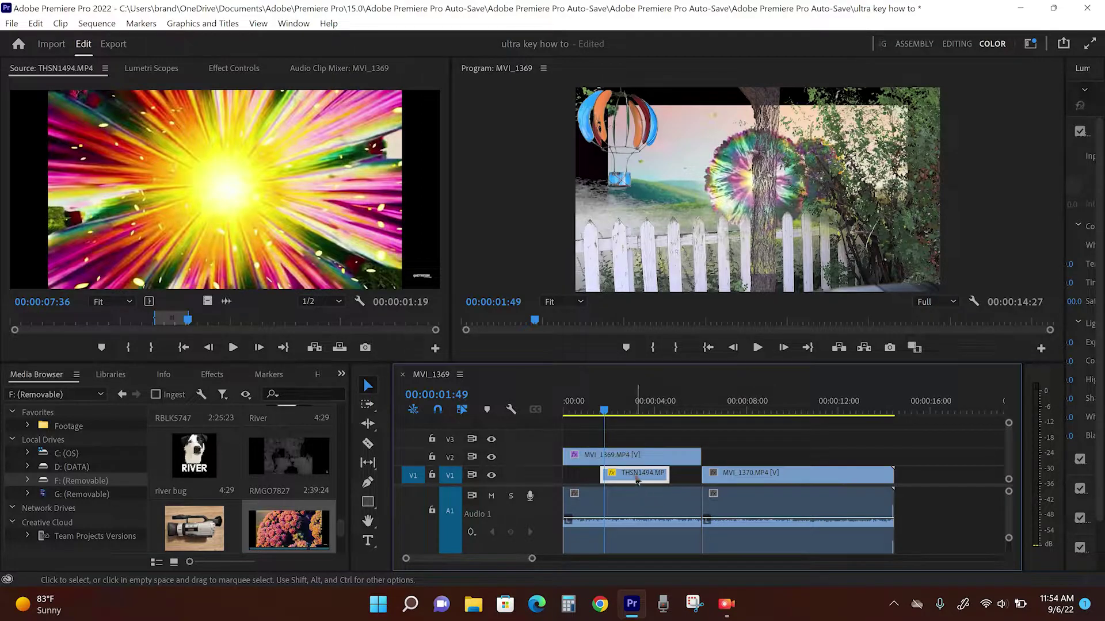
drag(637, 480, 638, 444)
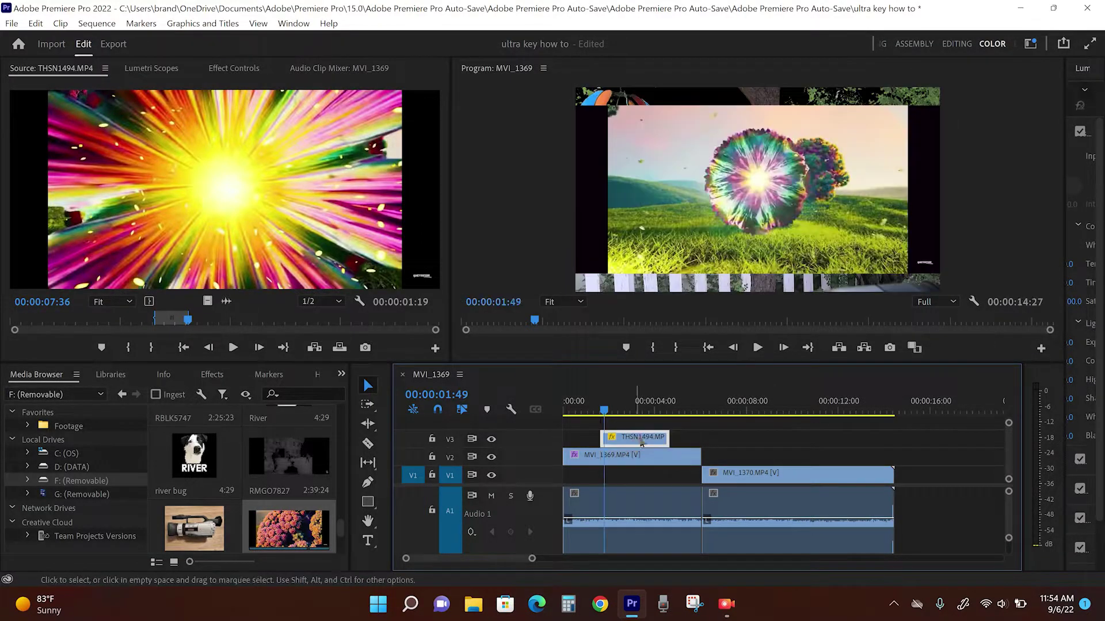
click(727, 204)
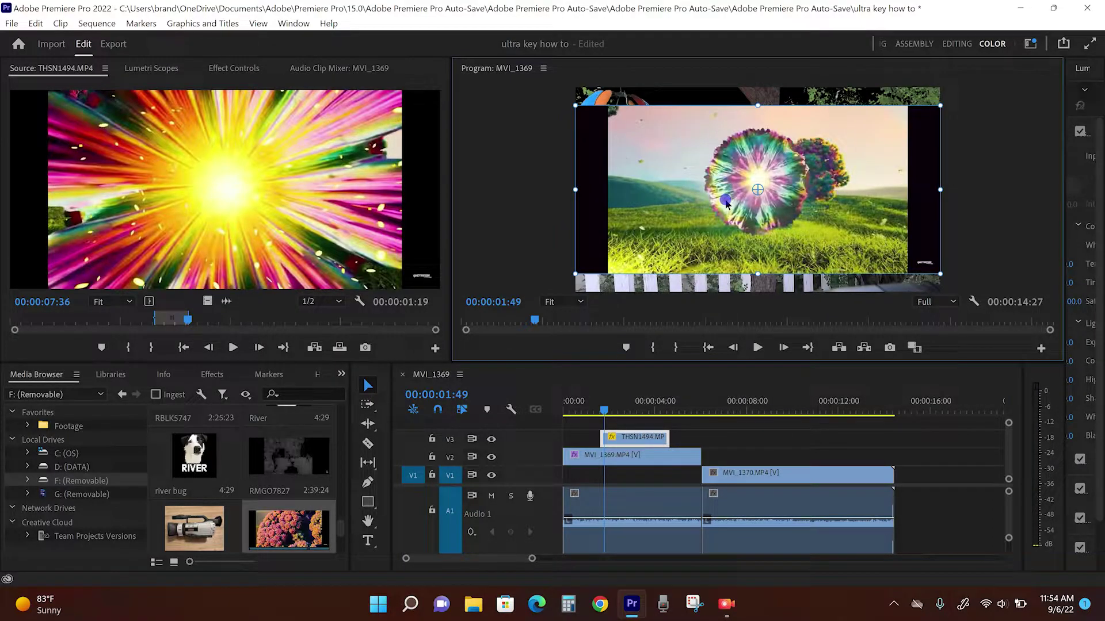
click(576, 189)
drag(575, 190, 526, 196)
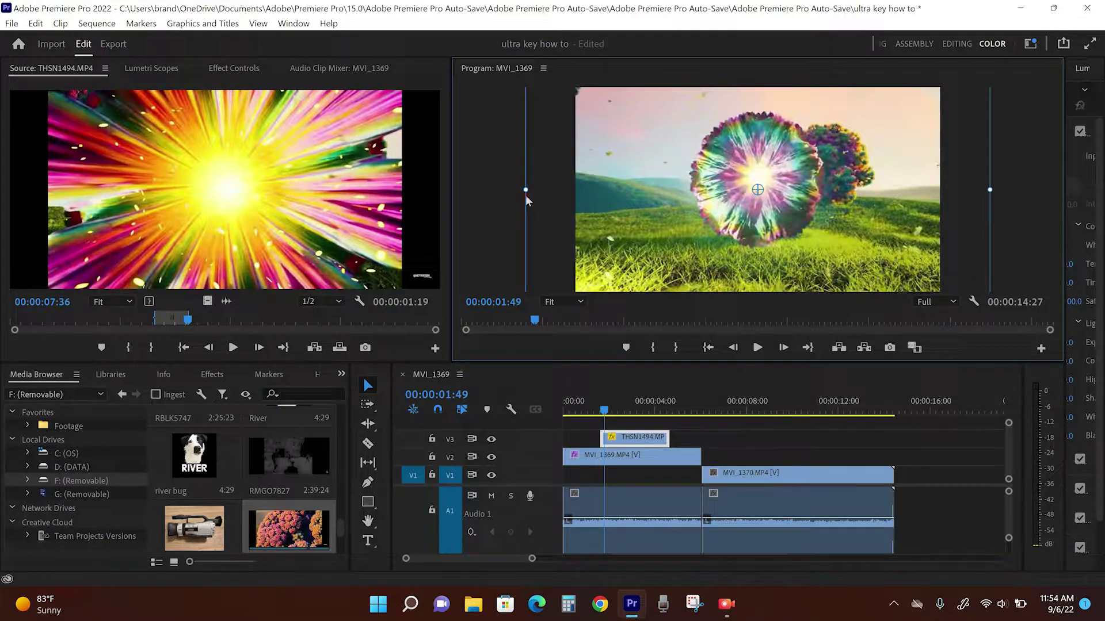
drag(637, 441, 638, 474)
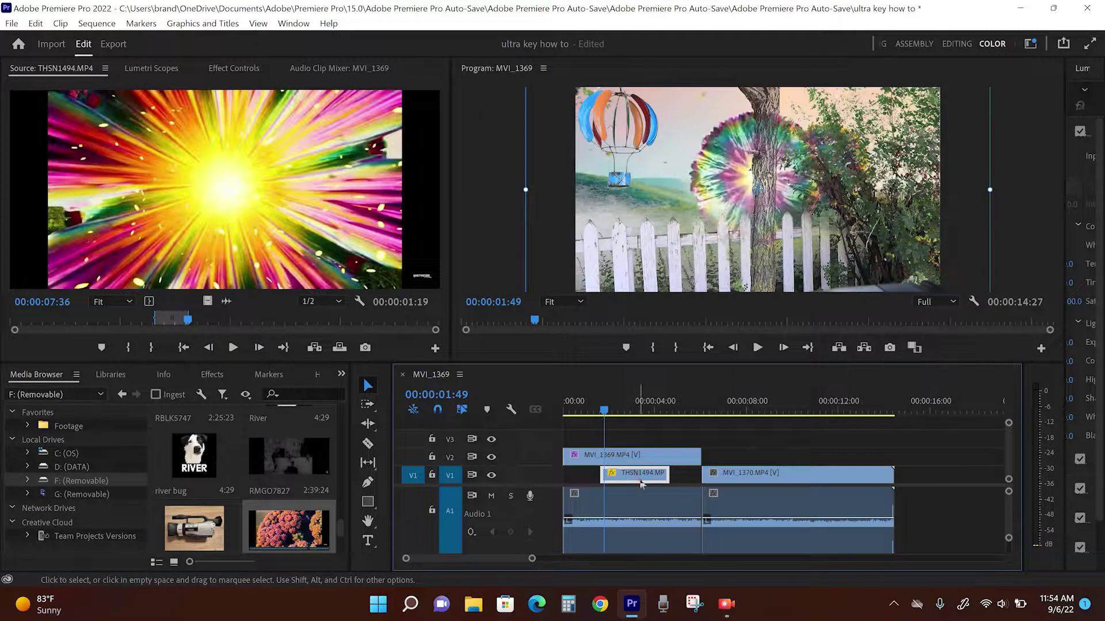
key(space)
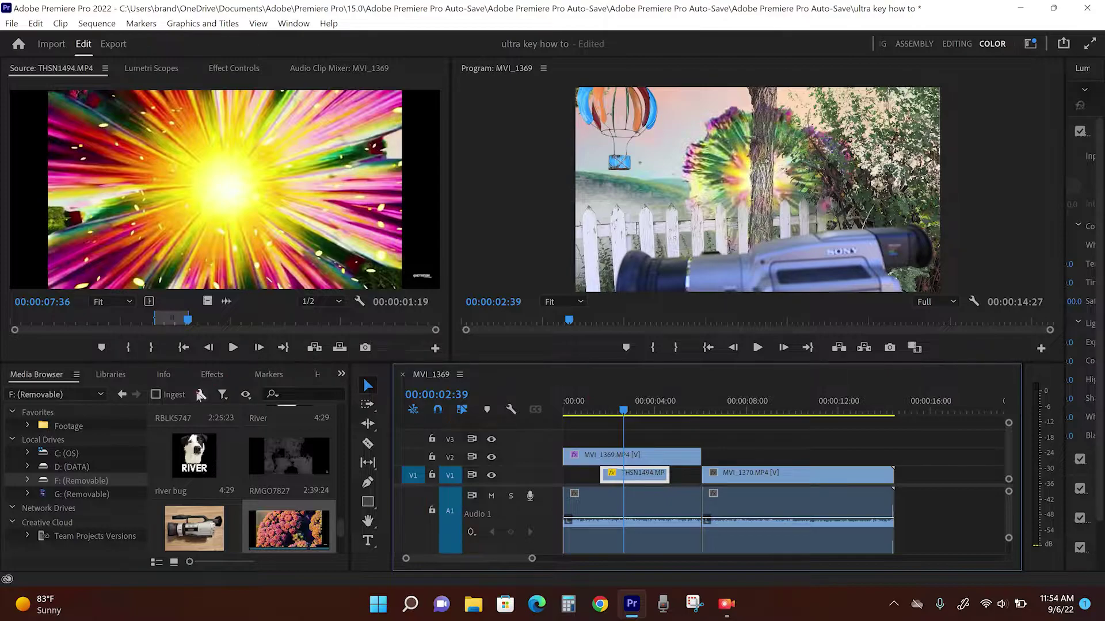
Step: Add a Cross Dissolve transition to the start of the THSN1494.MP4 clip on V1 and play back the result
click(211, 374)
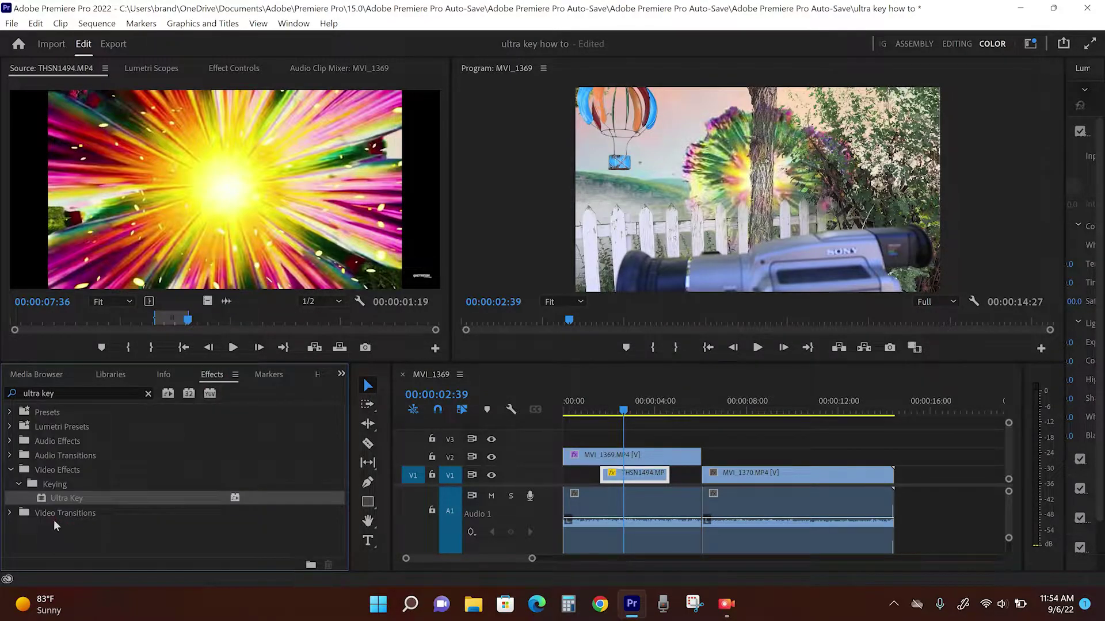
click(9, 512)
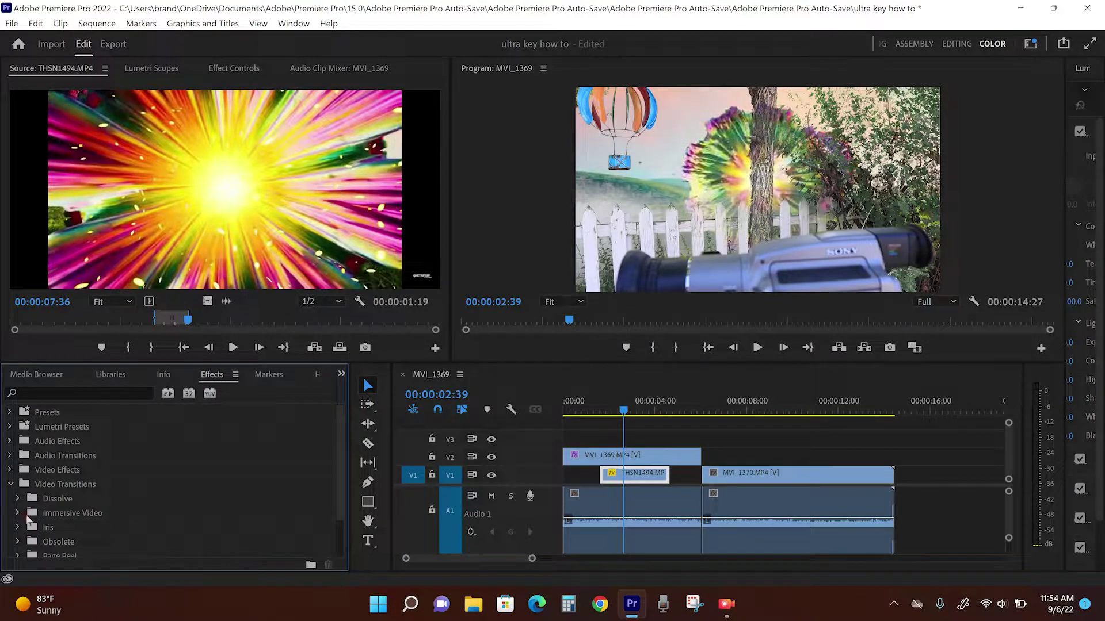
click(17, 499)
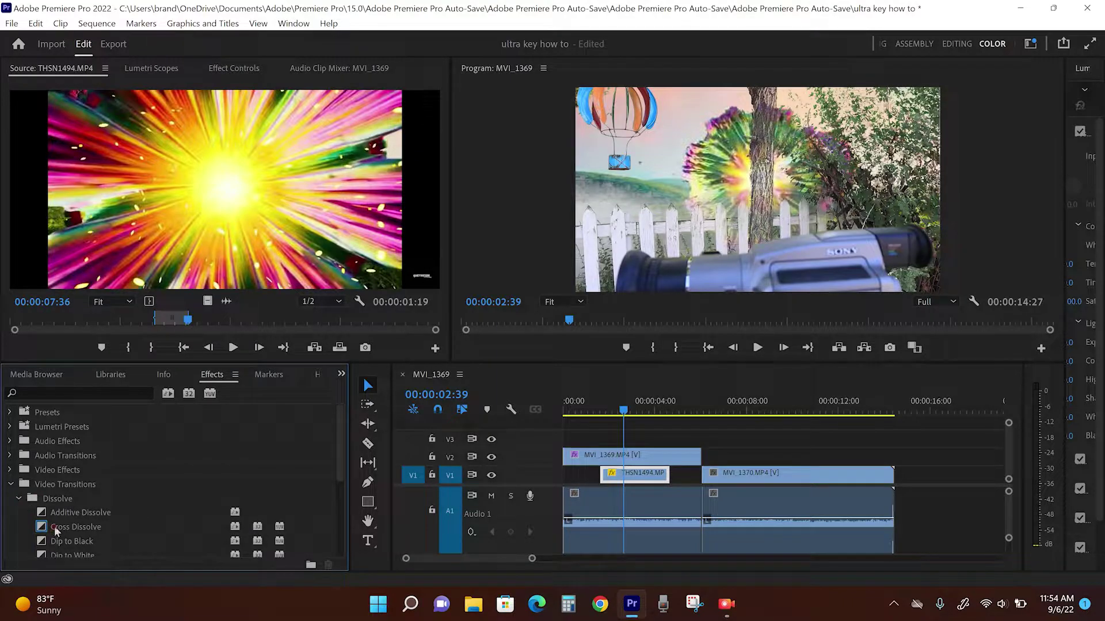
drag(56, 530, 608, 481)
click(585, 409)
key(space)
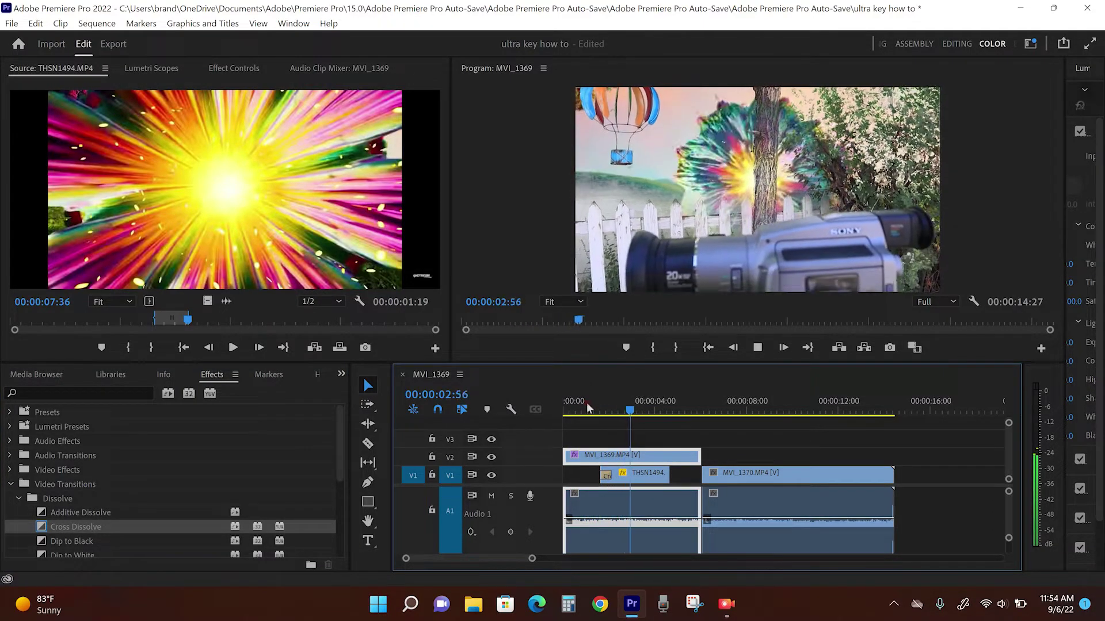
key(space)
Step: Slow the THSN1494.MP4 clips on V1 beneath MVI_1369.MP4 and MVI_1370.MP4 to 40% speed
click(641, 479)
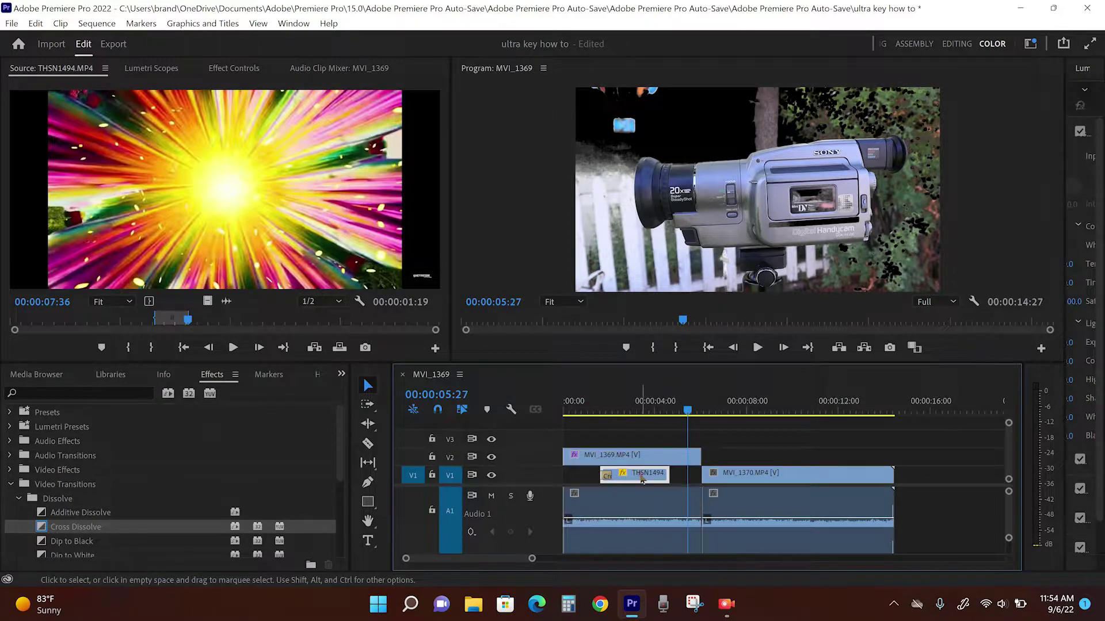
right_click(641, 479)
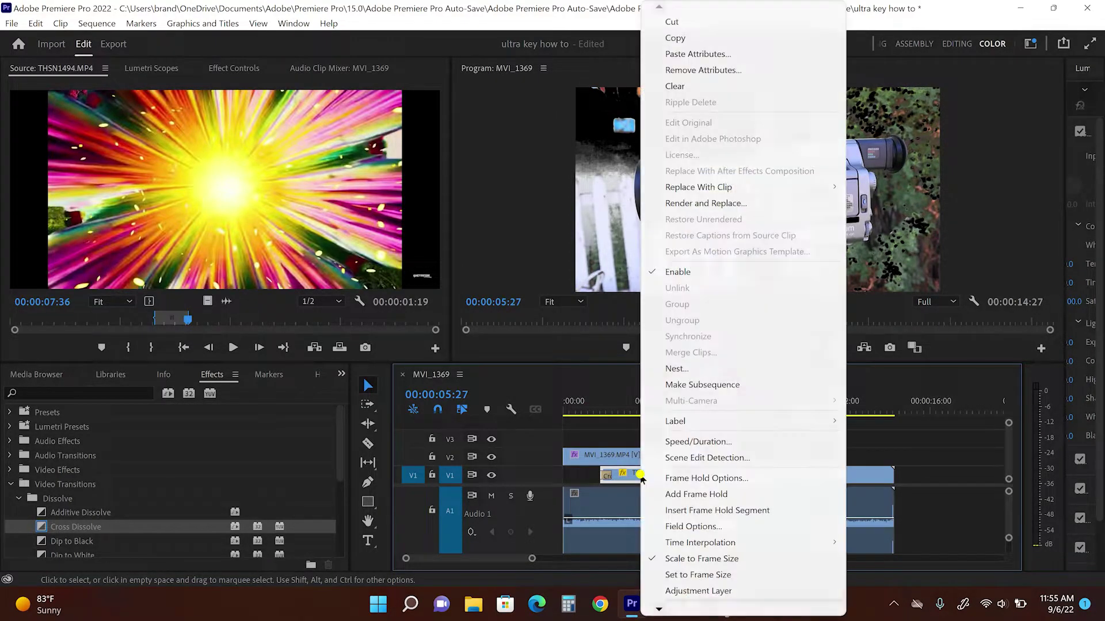
click(691, 442)
text(40)
key(Return)
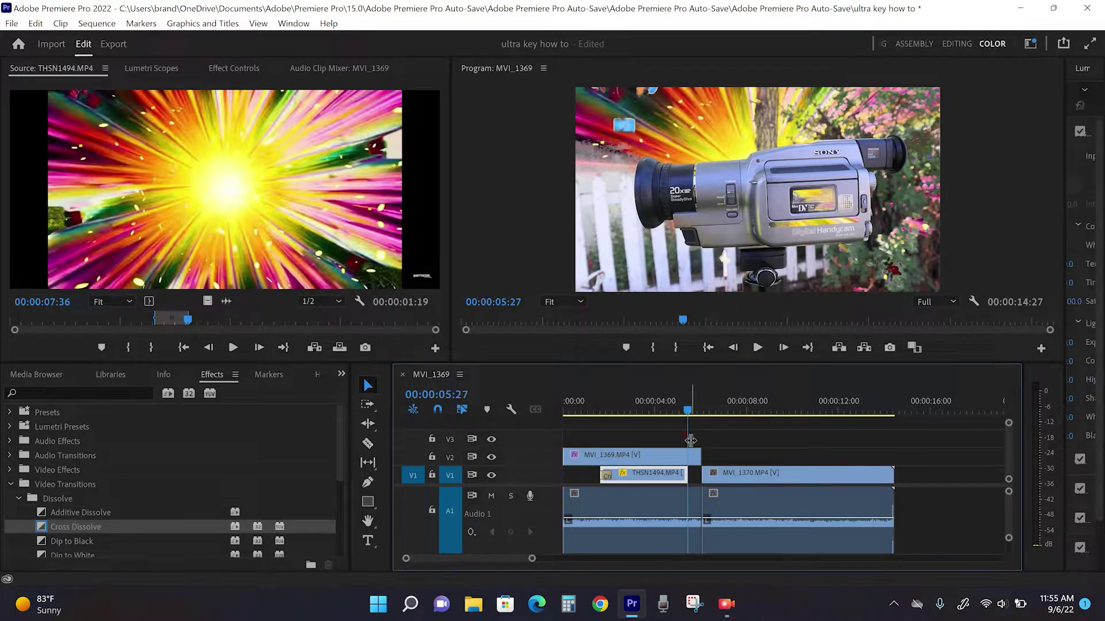
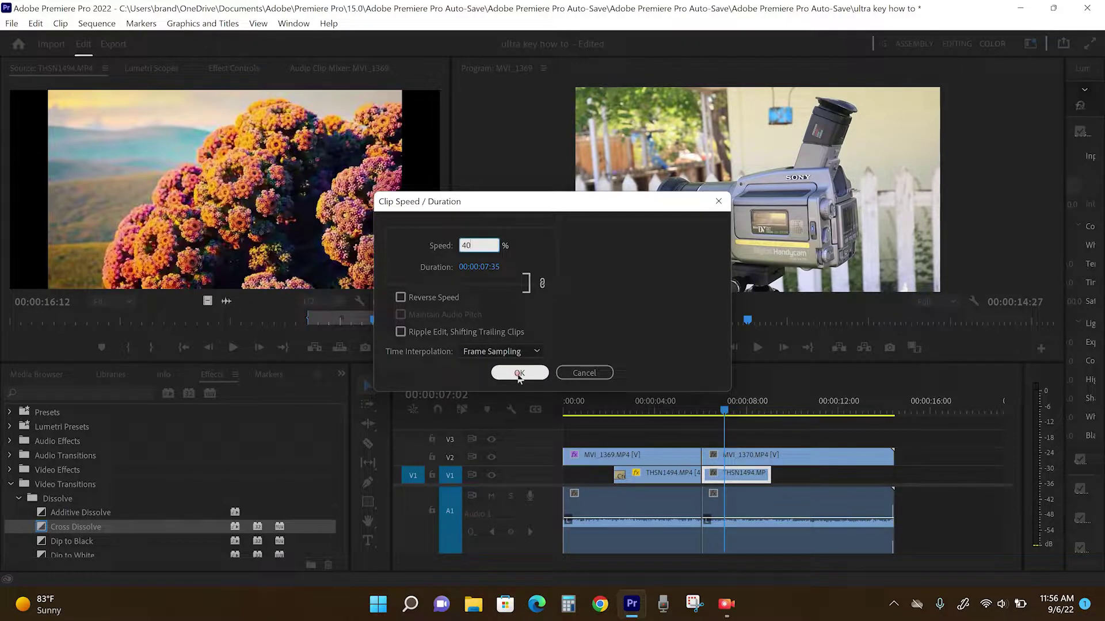
click(519, 374)
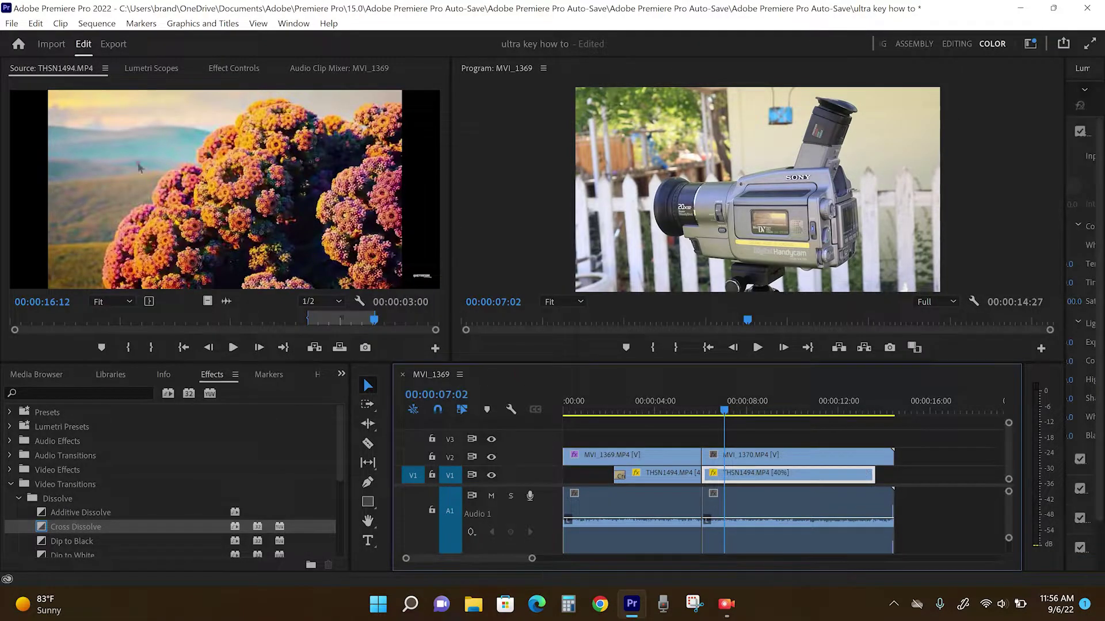
Step: Find the Ultra Key effect and apply it to the MVI_1370.MP4 clip on V2
click(221, 73)
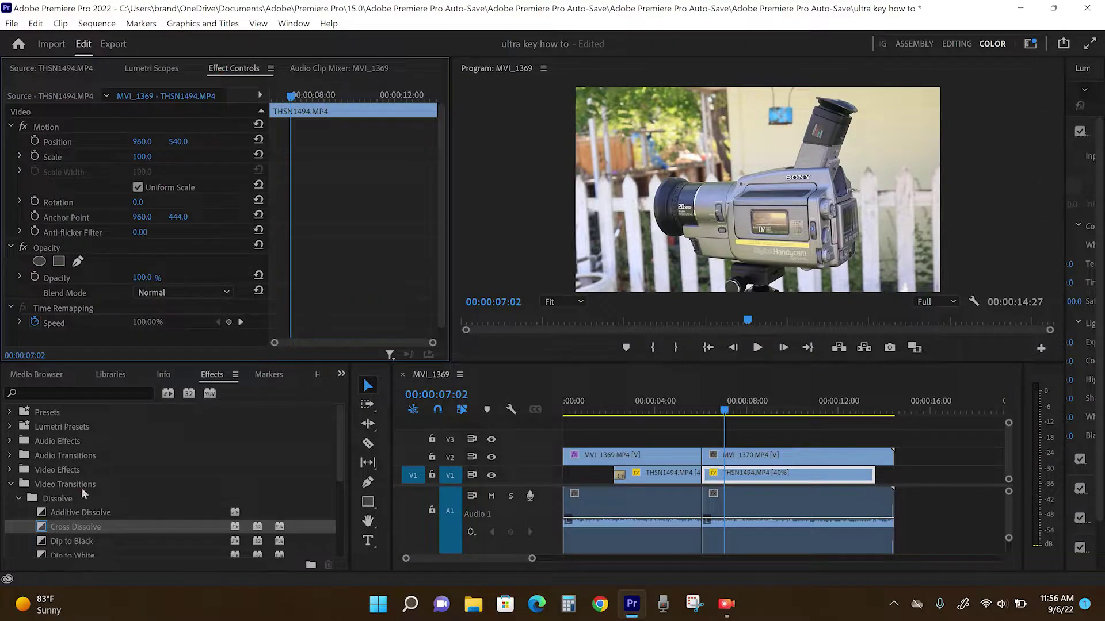
click(87, 393)
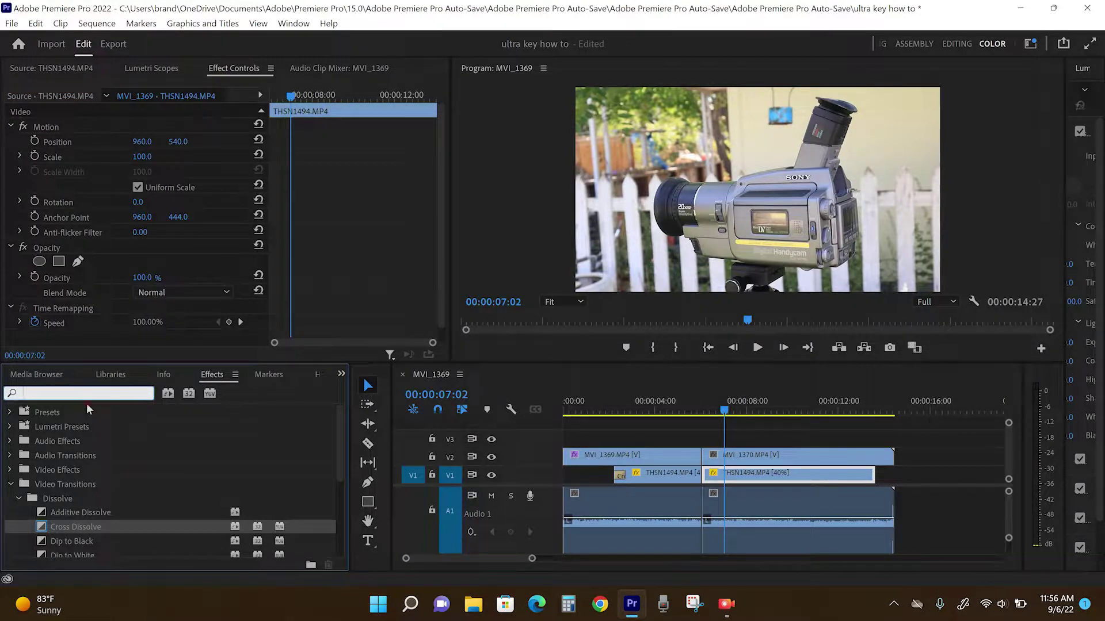
text(ultra)
drag(67, 498, 806, 455)
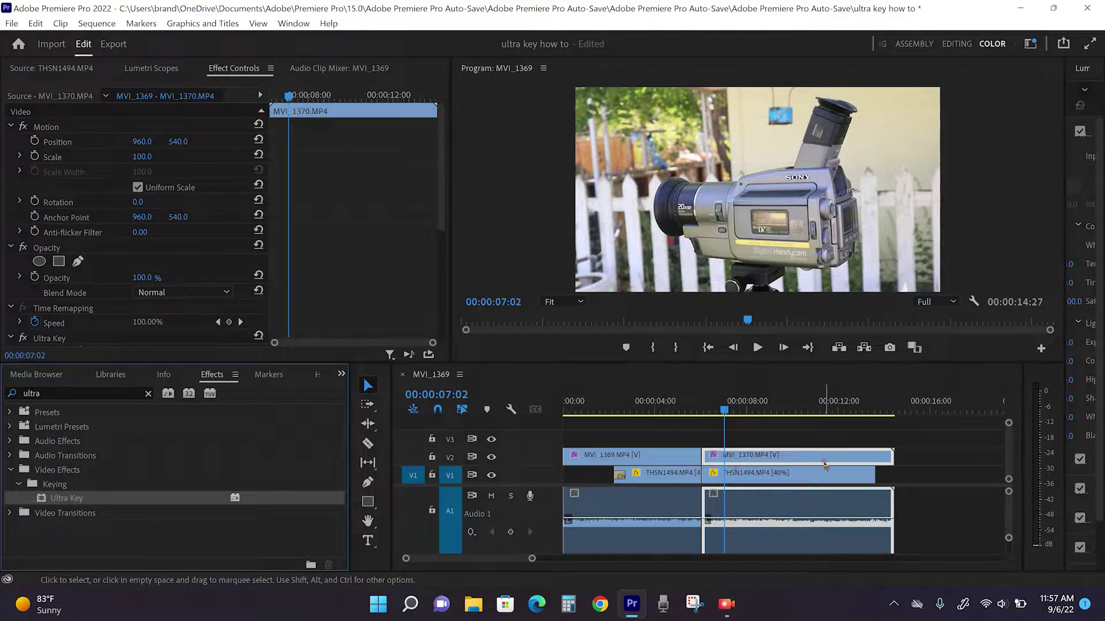
Step: Sample the white picket fence as the Ultra Key colour for MVI_1370.MP4 and change the key setting to Aggressive
click(238, 69)
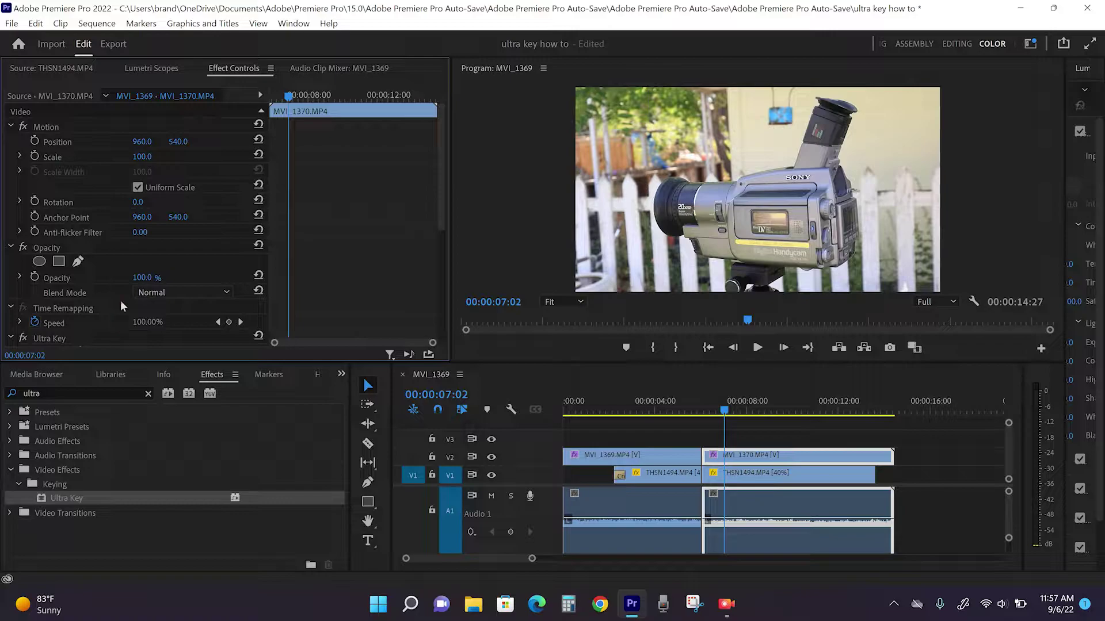
scroll(116, 261, down, 5)
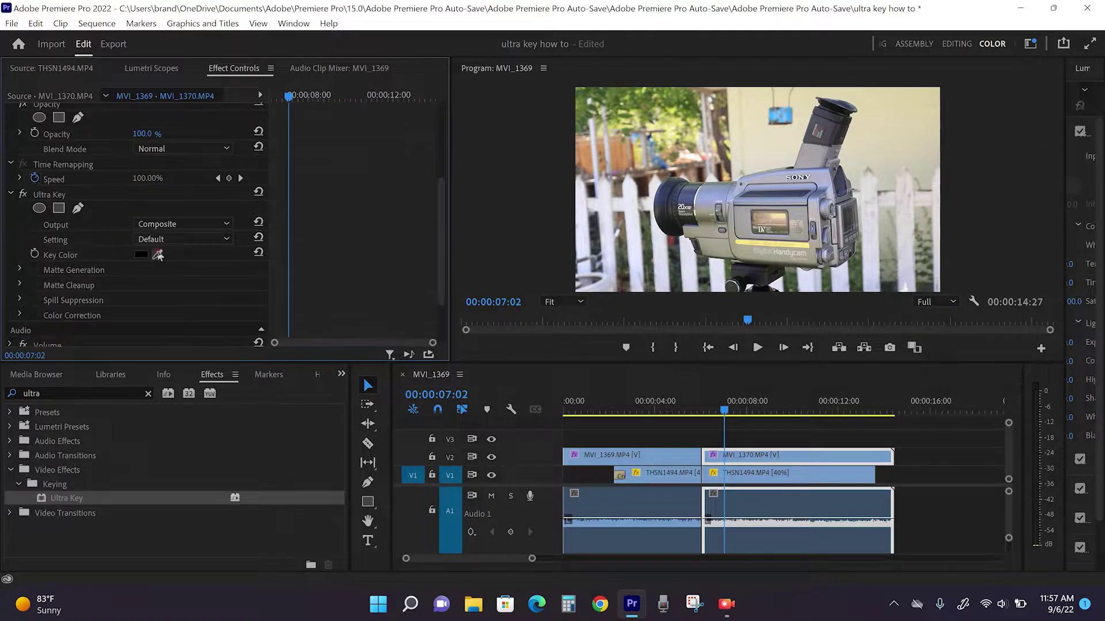
click(158, 252)
drag(438, 332, 631, 208)
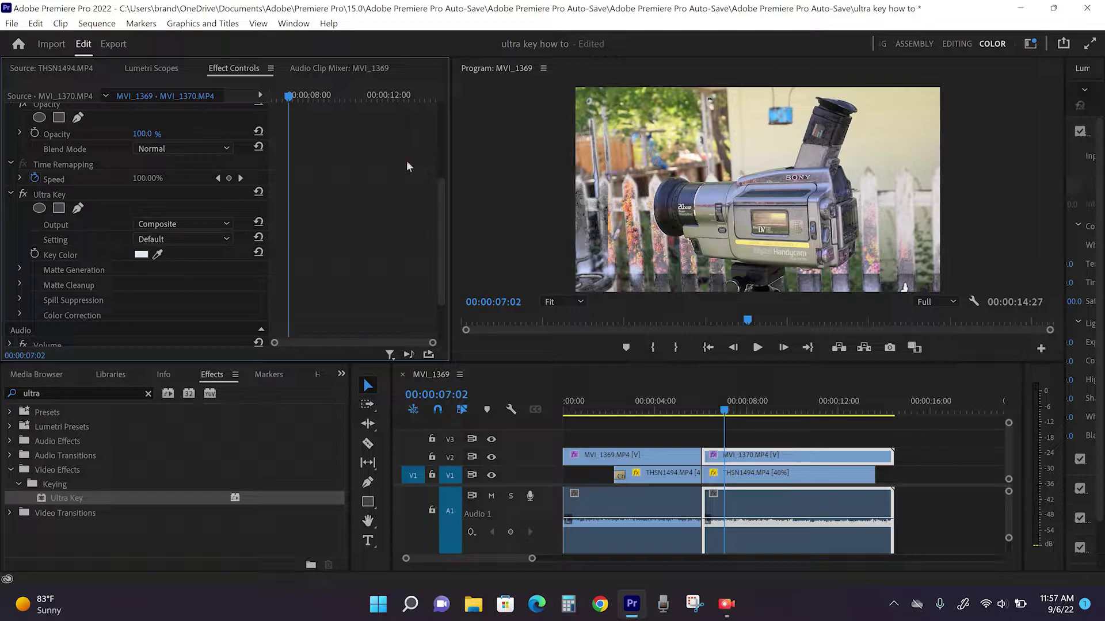
click(228, 240)
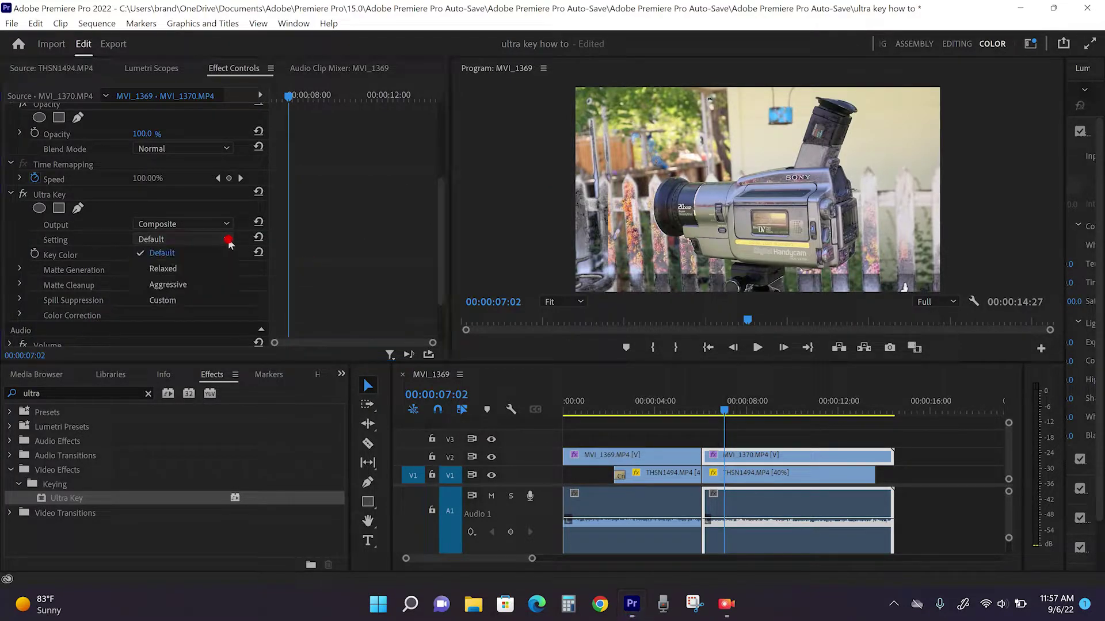
click(216, 283)
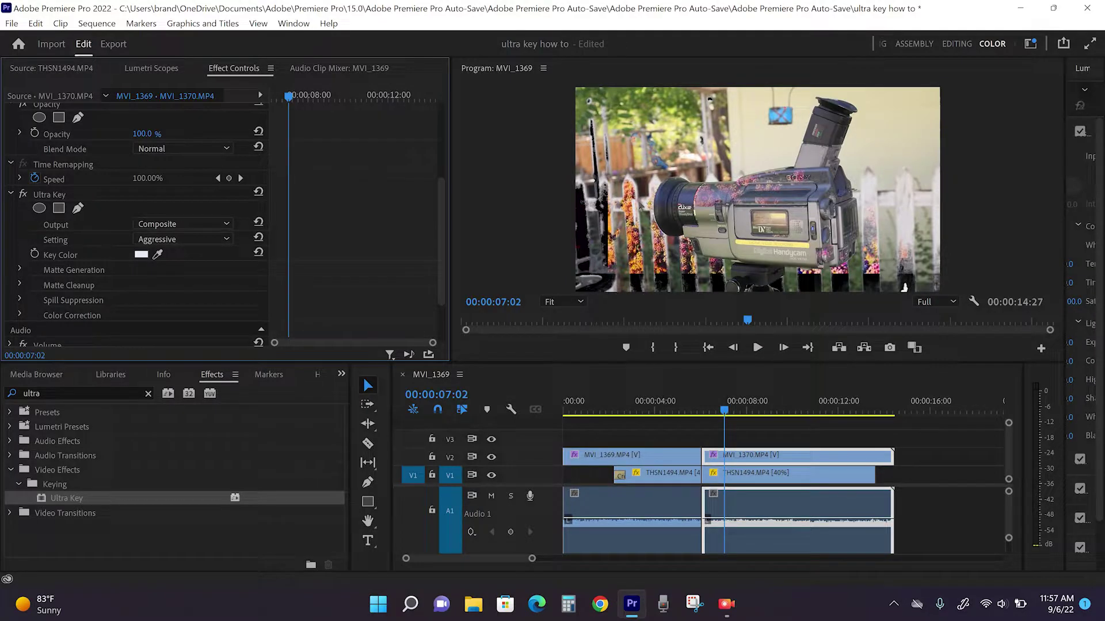
Step: Scale the THSN1494.MP4 clip under MVI_1370.MP4 to 124.1, temporarily raising it to V3 and returning it to V1
click(813, 473)
drag(819, 455, 819, 437)
click(717, 193)
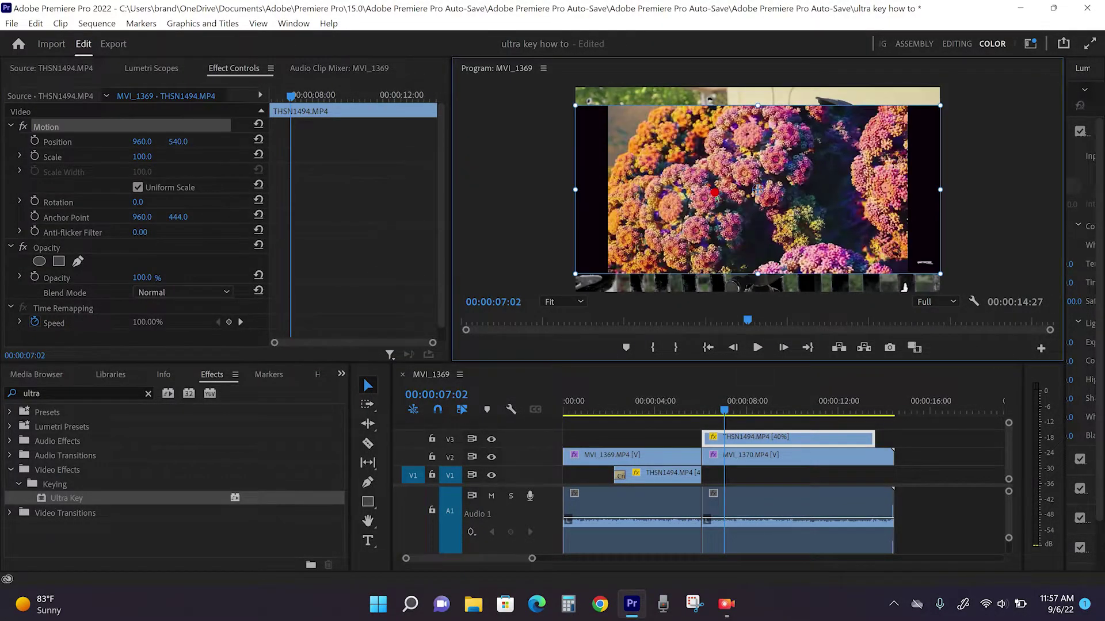
drag(575, 189, 531, 190)
drag(765, 439, 771, 475)
Step: Play back the MVI_1370.MP4 section to check the flower background through the keyed fence
click(694, 400)
key(space)
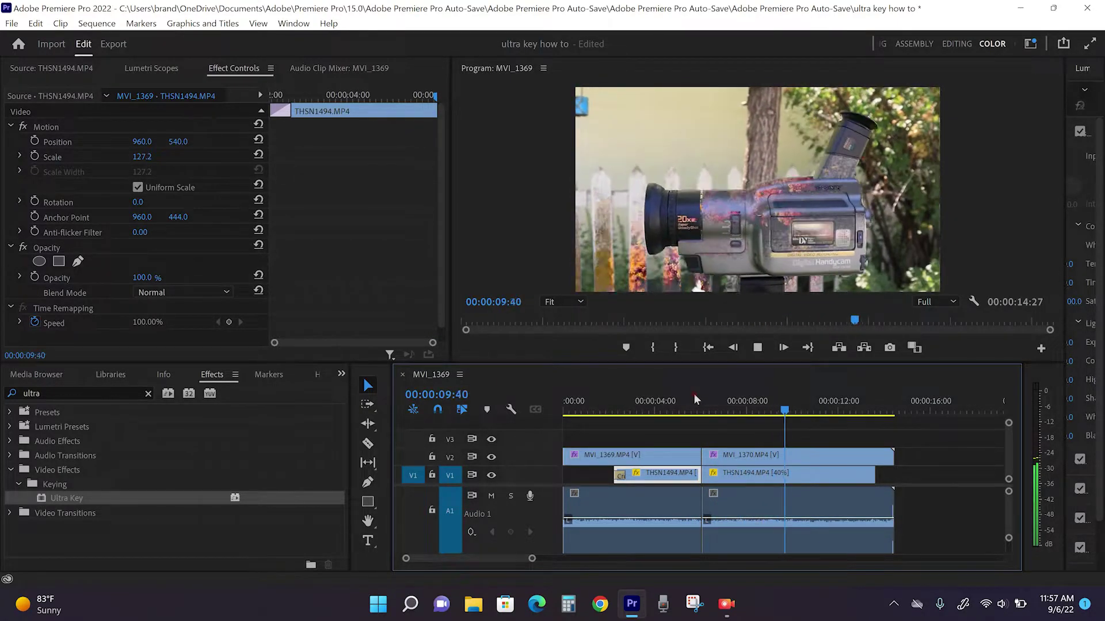
key(space)
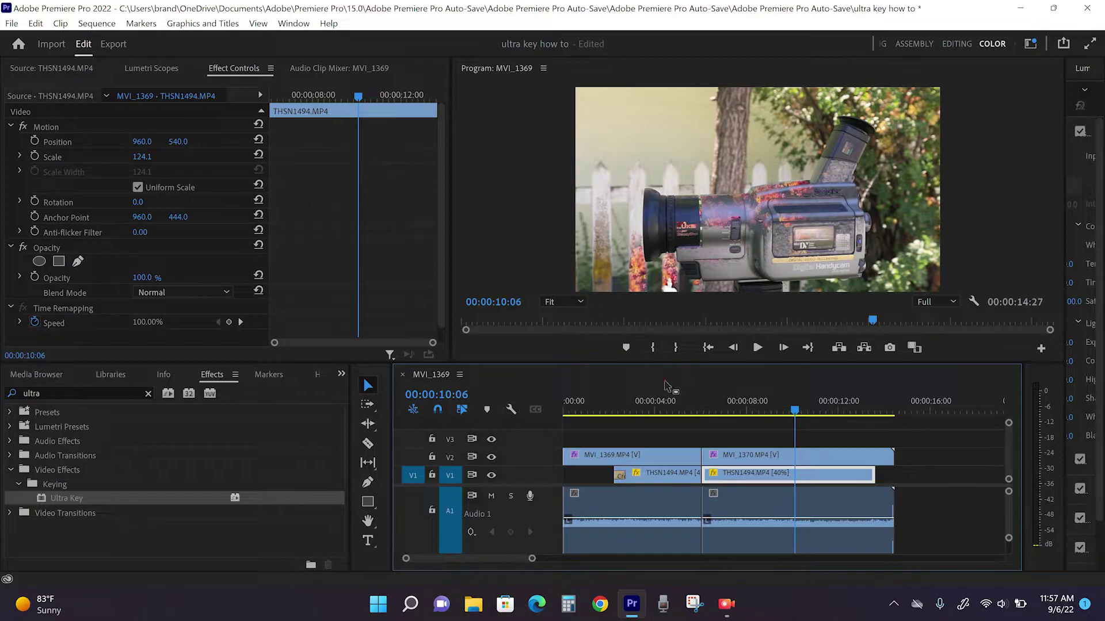
Step: Resample the Ultra Key colour of MVI_1370.MP4 from the pale wall behind the camcorder at the start of the clip
click(703, 403)
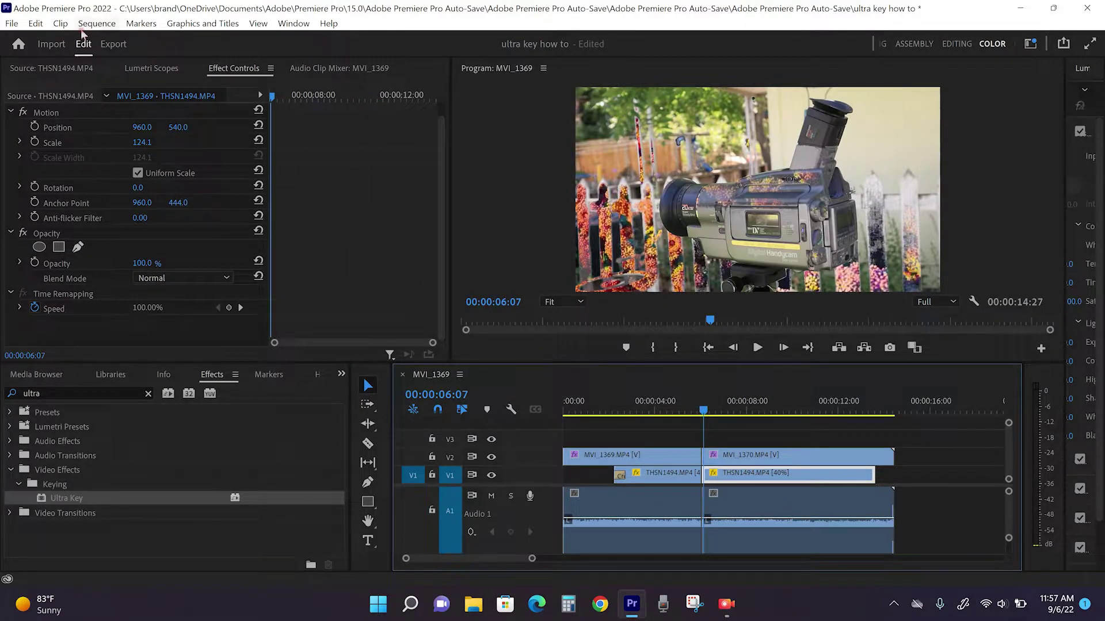
click(782, 454)
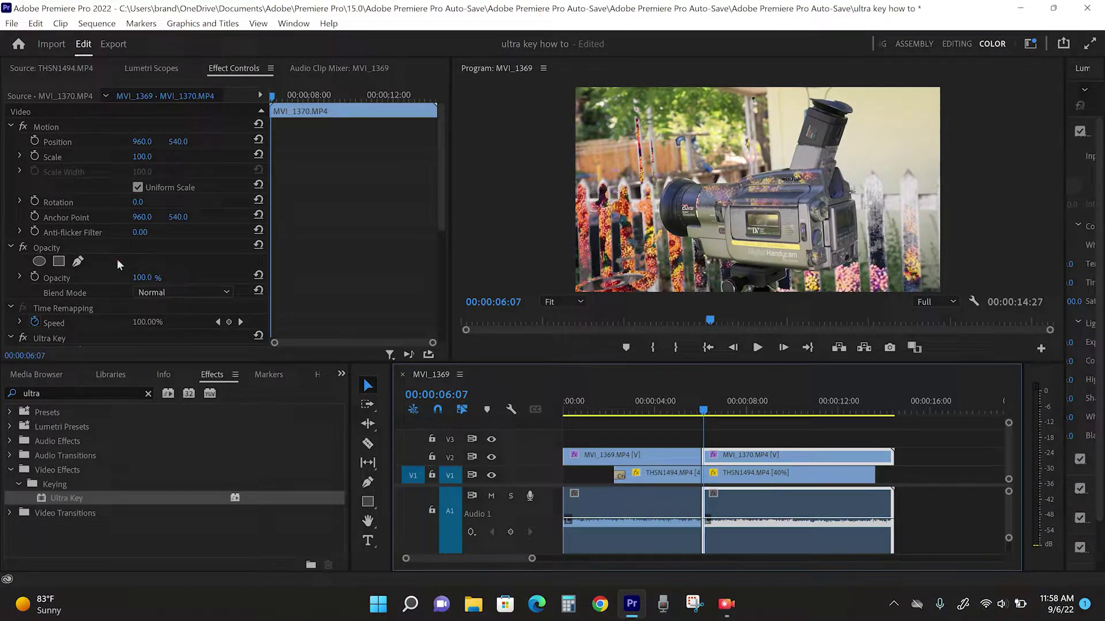
scroll(116, 259, down, 5)
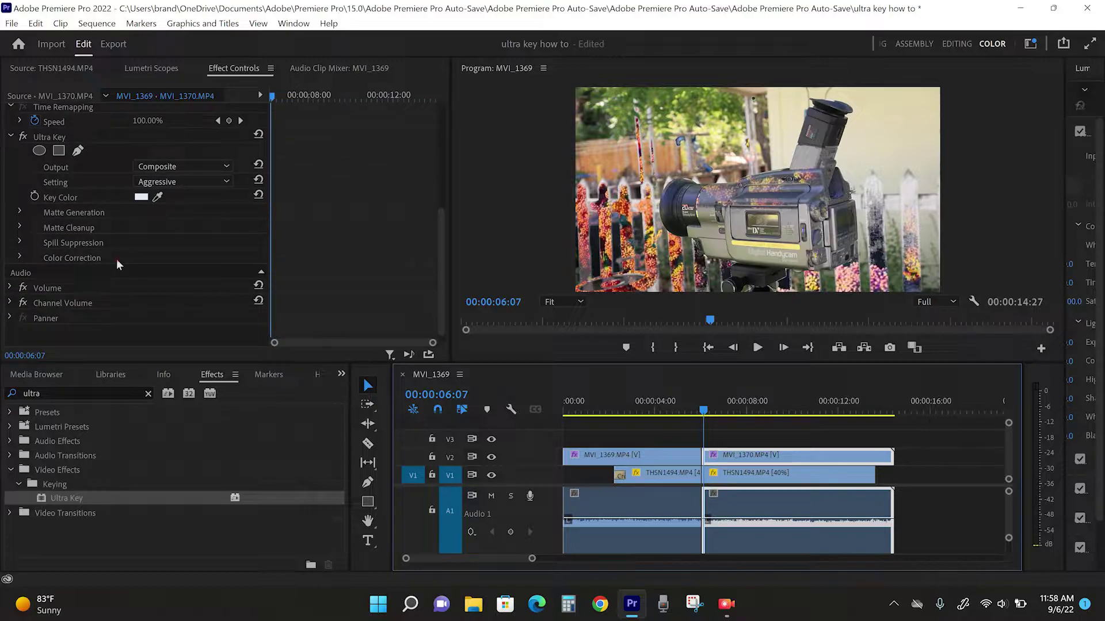
click(156, 197)
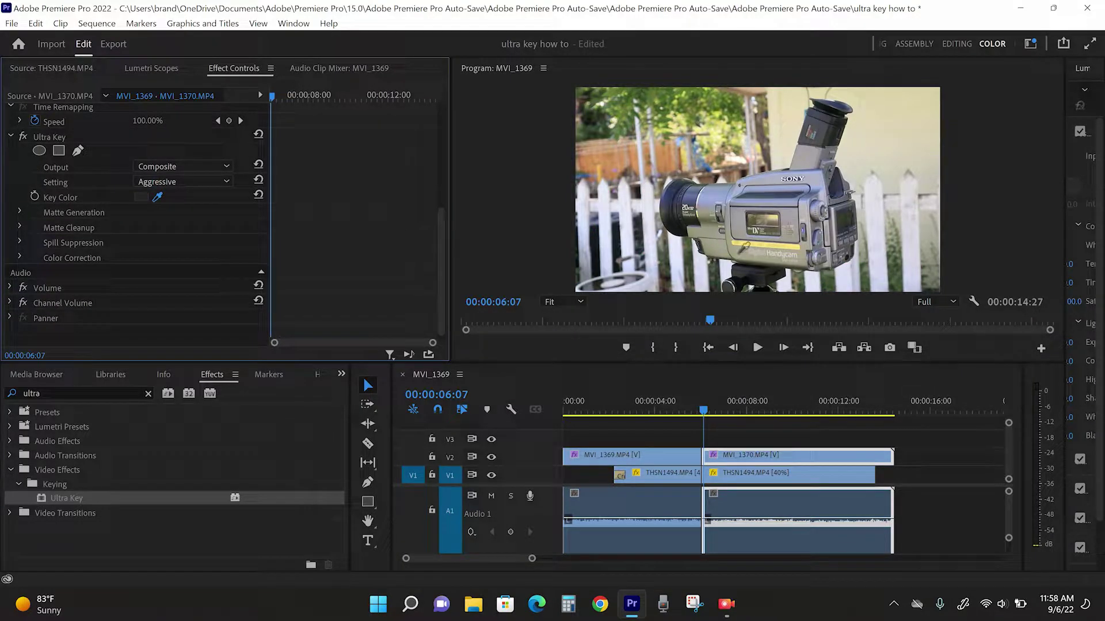
click(864, 149)
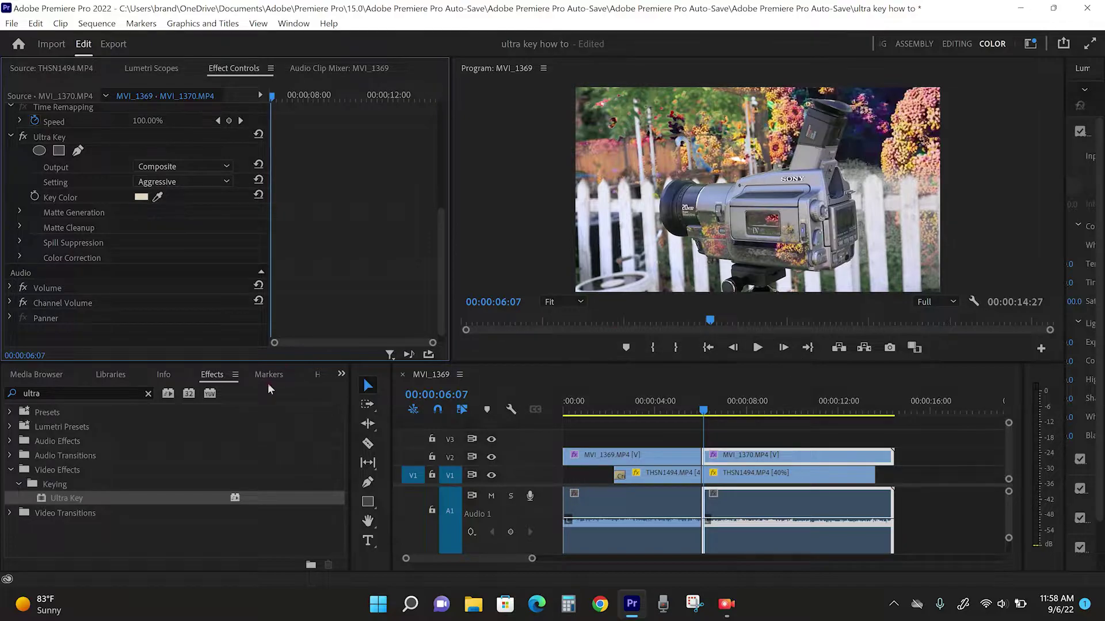
Step: Play back the keyed MVI_1370.MP4 section and the full sequence from the beginning to review both wall keys
click(668, 473)
click(688, 401)
key(space)
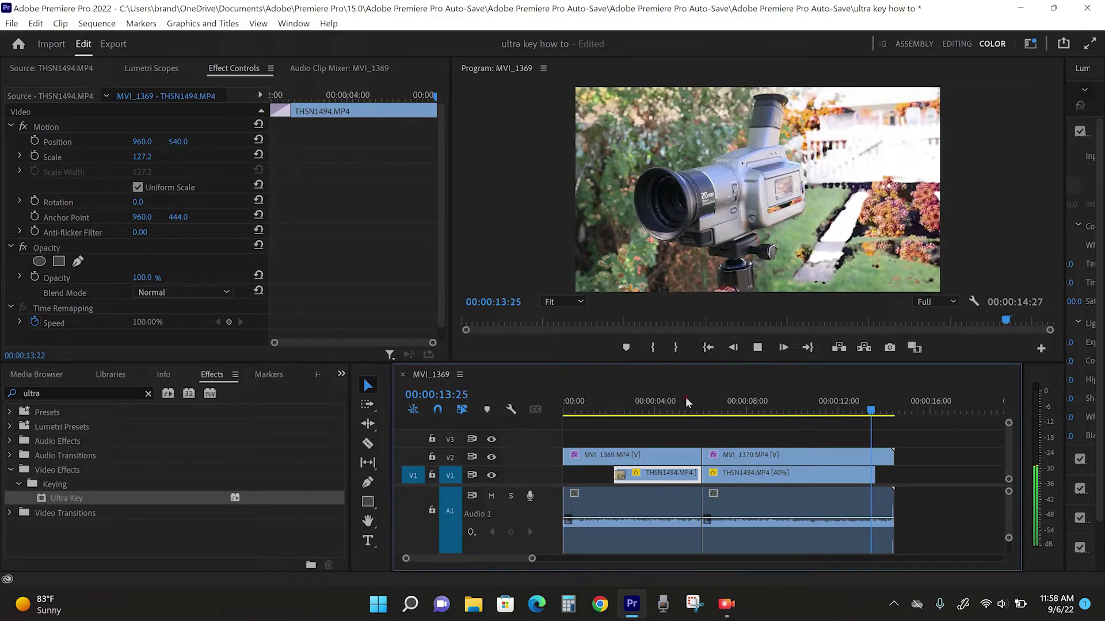
click(688, 406)
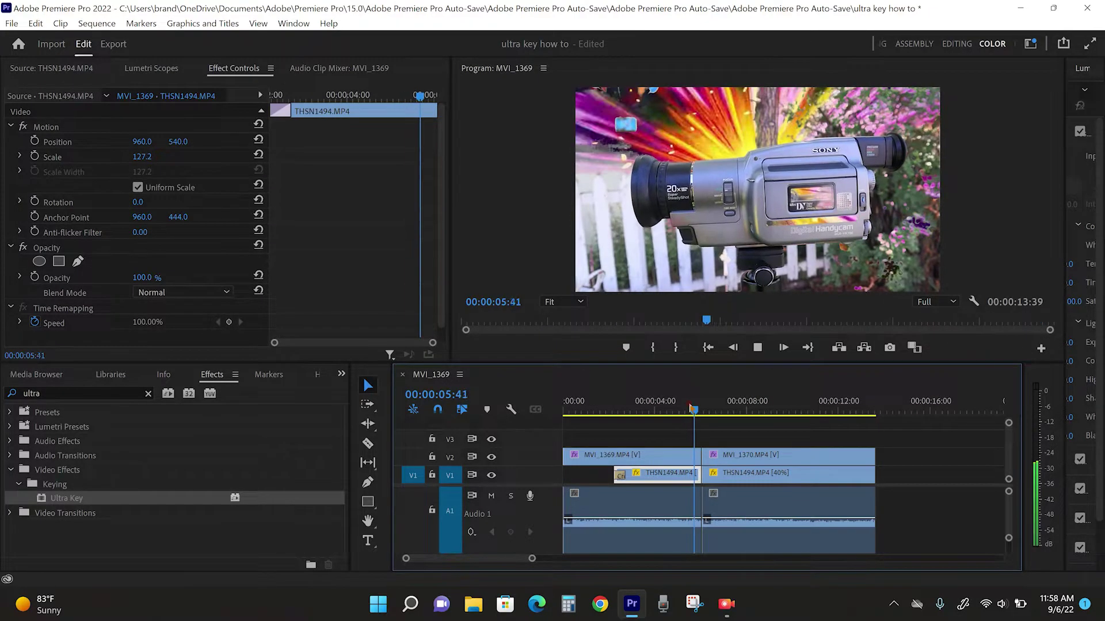
key(space)
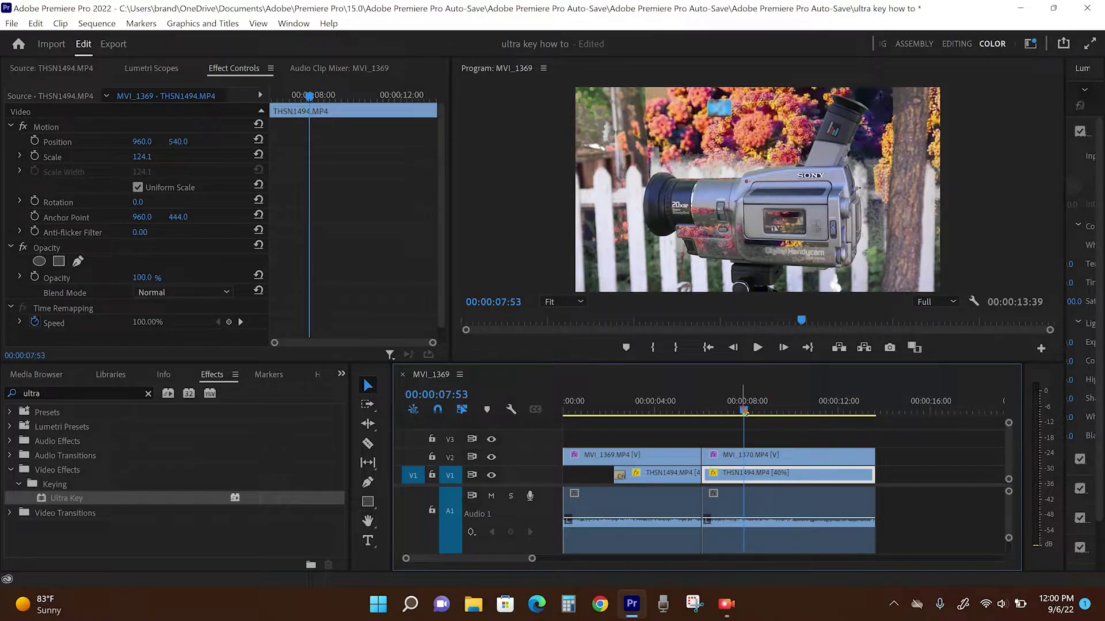
drag(744, 411, 566, 412)
key(space)
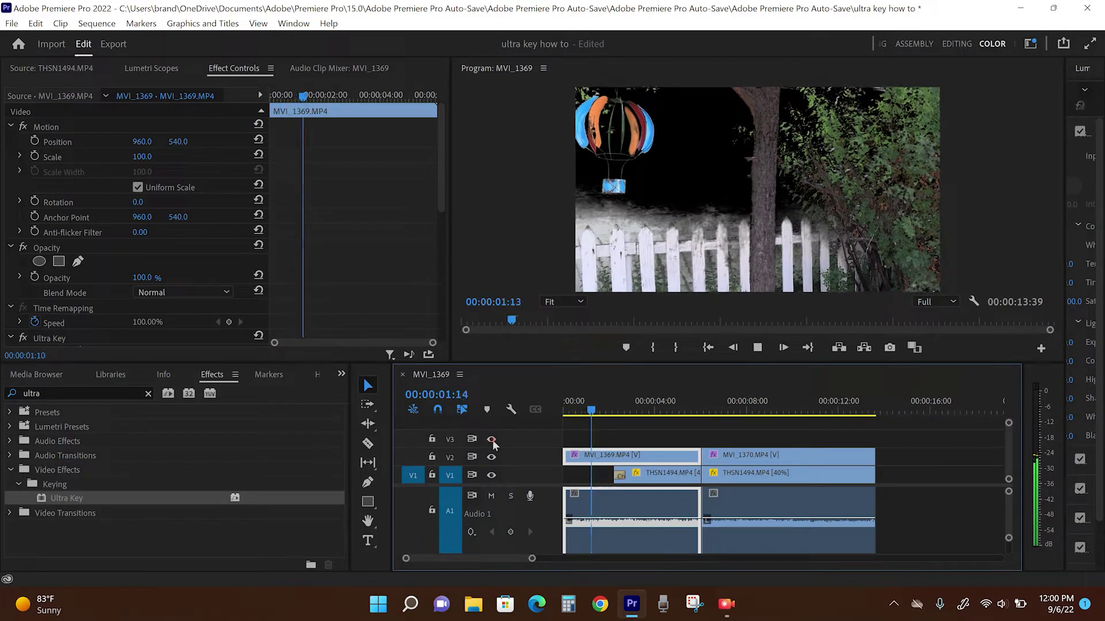